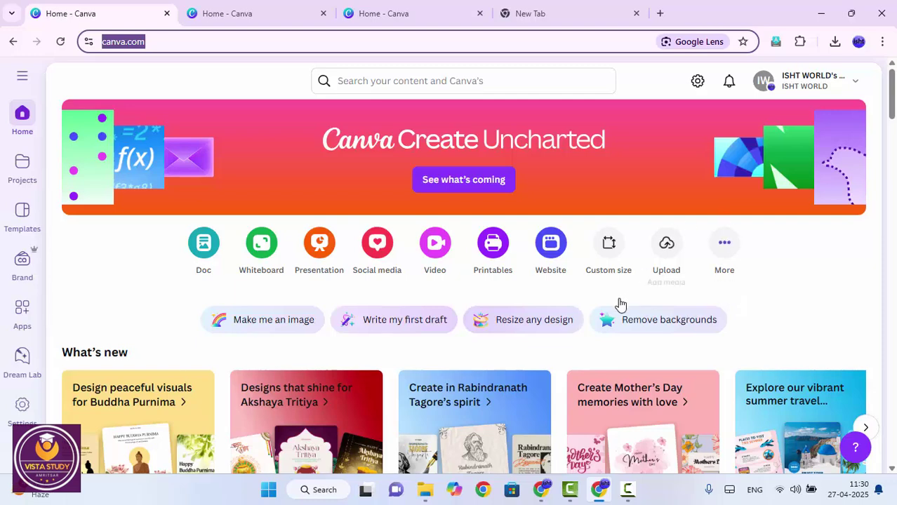
- Search Canva for "menu card"
click(391, 80)
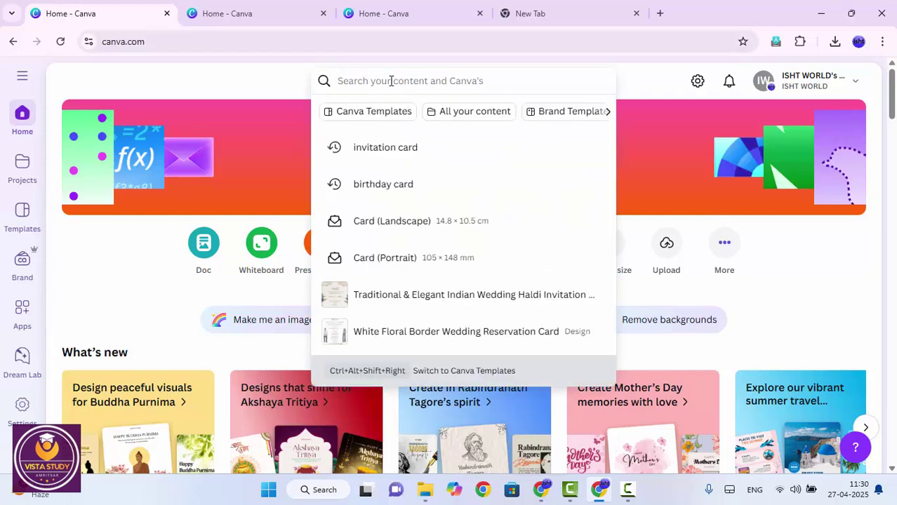
text(menu card)
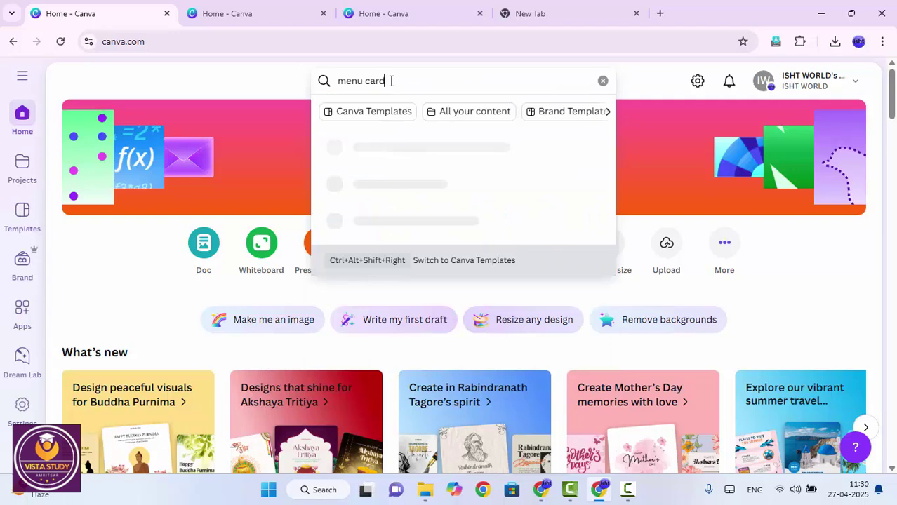
key(Return)
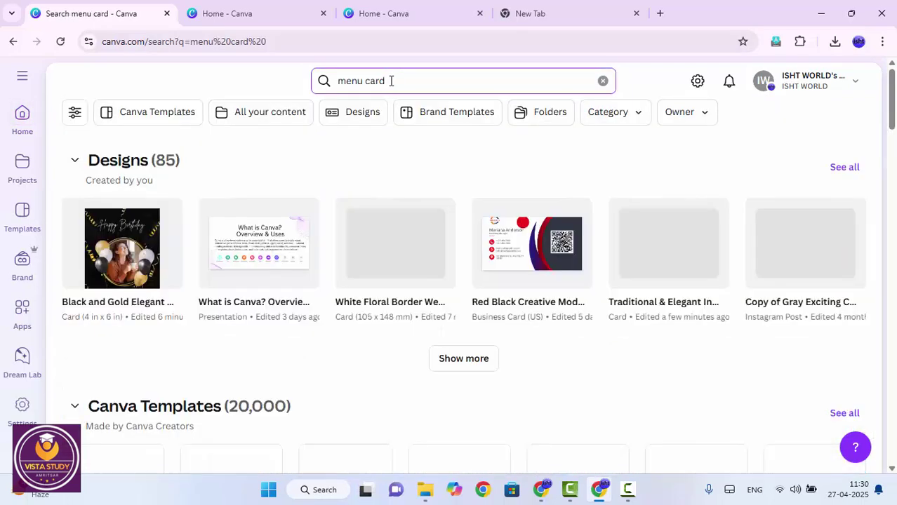
- Open the Black Illustrative Restaurant Menu template with basil leaves and a single column of five food photos for customising
scroll(357, 195, down, 4)
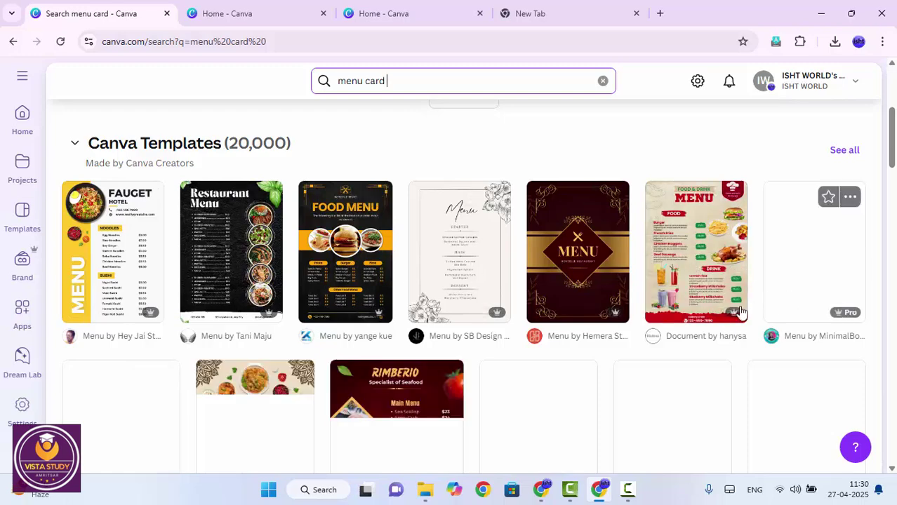
scroll(553, 345, down, 3)
scroll(432, 383, down, 1)
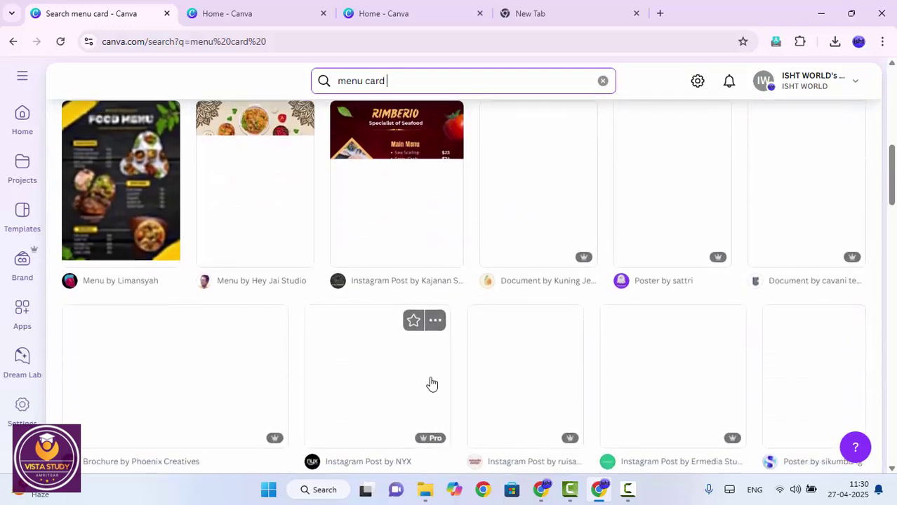
scroll(432, 384, up, 4)
scroll(421, 390, down, 6)
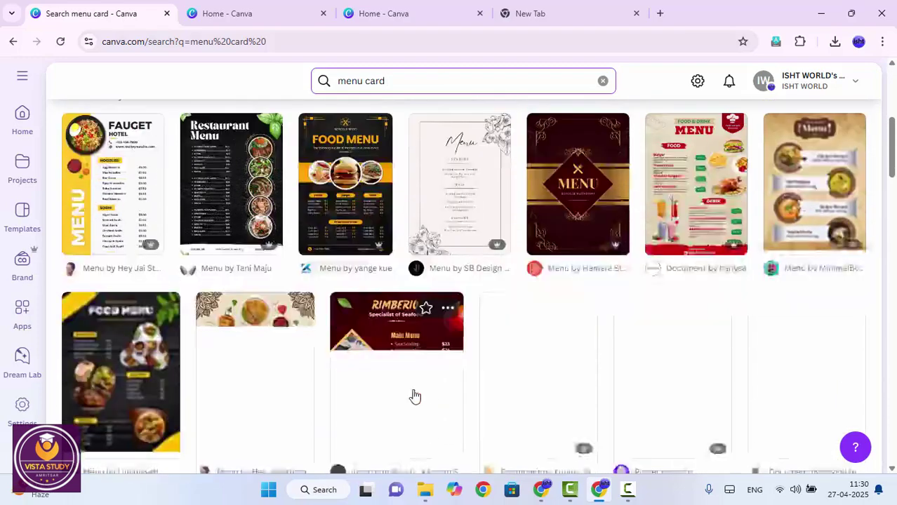
scroll(406, 400, up, 4)
scroll(405, 400, up, 3)
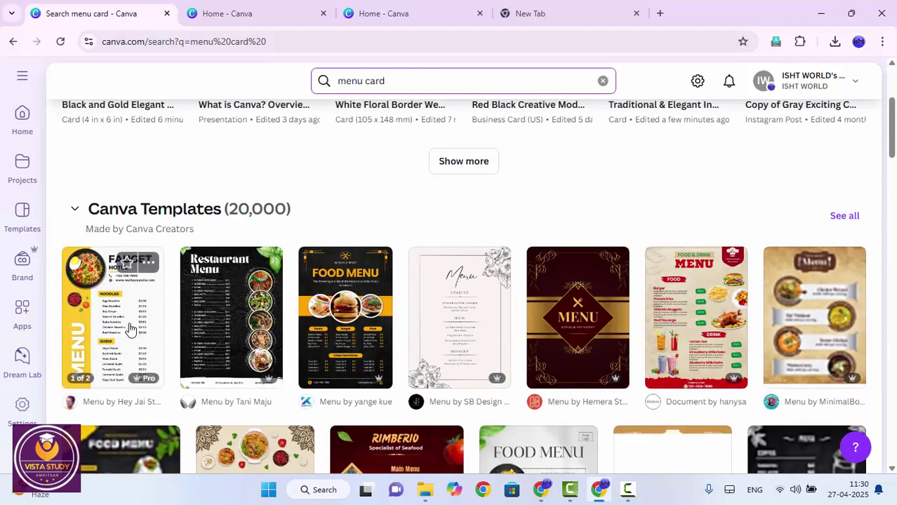
click(232, 321)
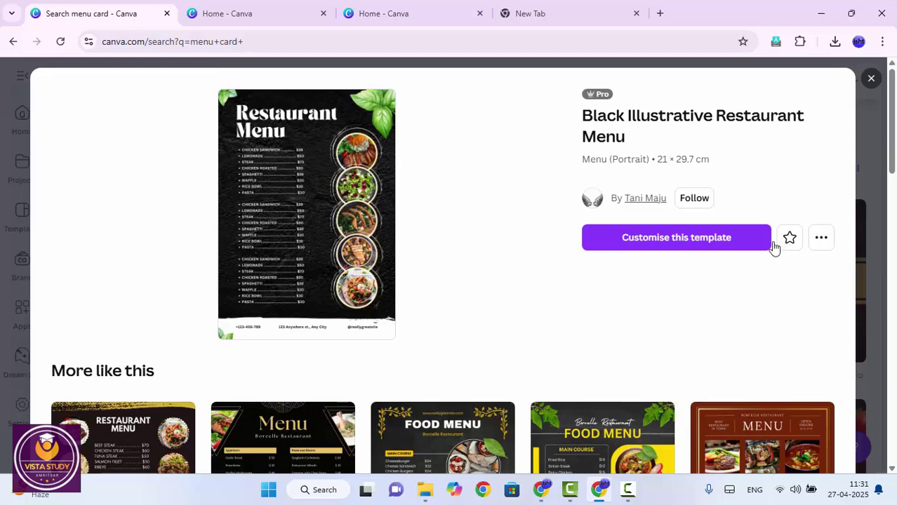
click(717, 249)
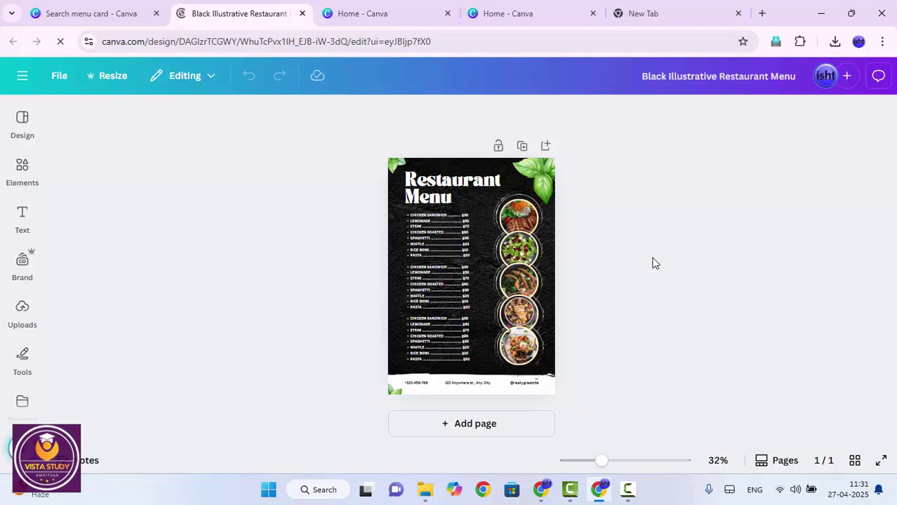
- Zoom in and examine the menu's heading and its three item-and-price lists, checking that each list is an editable text box
scroll(473, 217, up, 5)
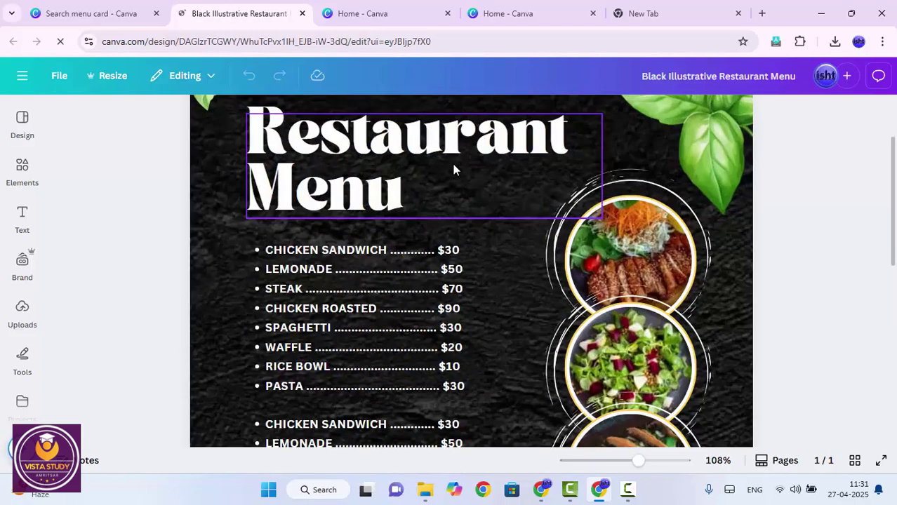
scroll(397, 172, up, 1)
scroll(381, 235, down, 2)
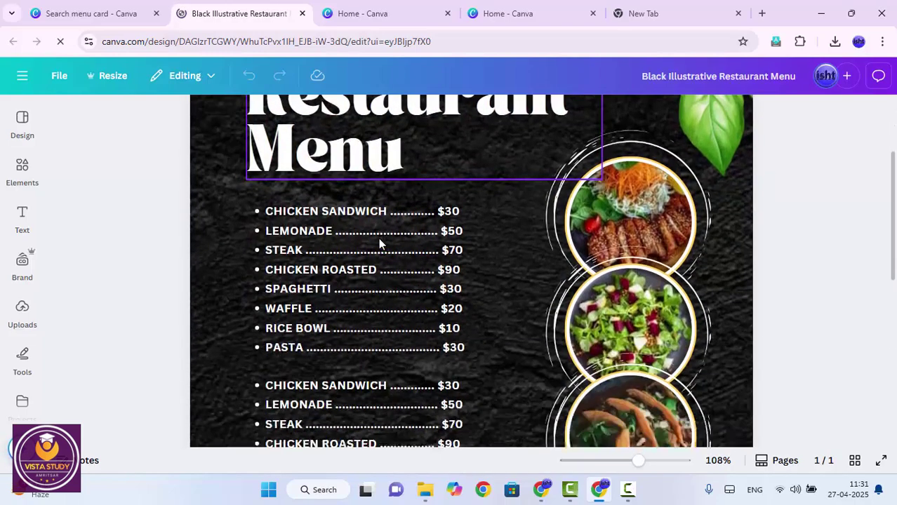
scroll(379, 244, down, 1)
click(363, 194)
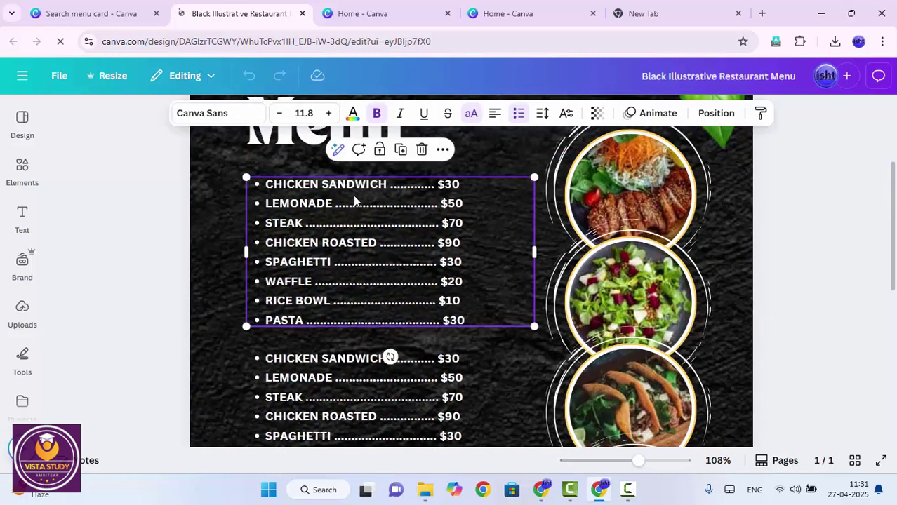
double_click(335, 226)
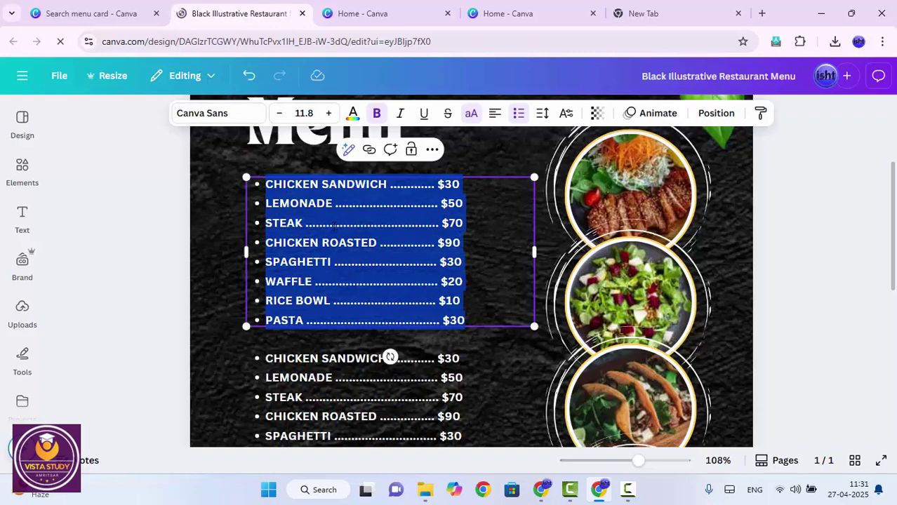
key(Escape)
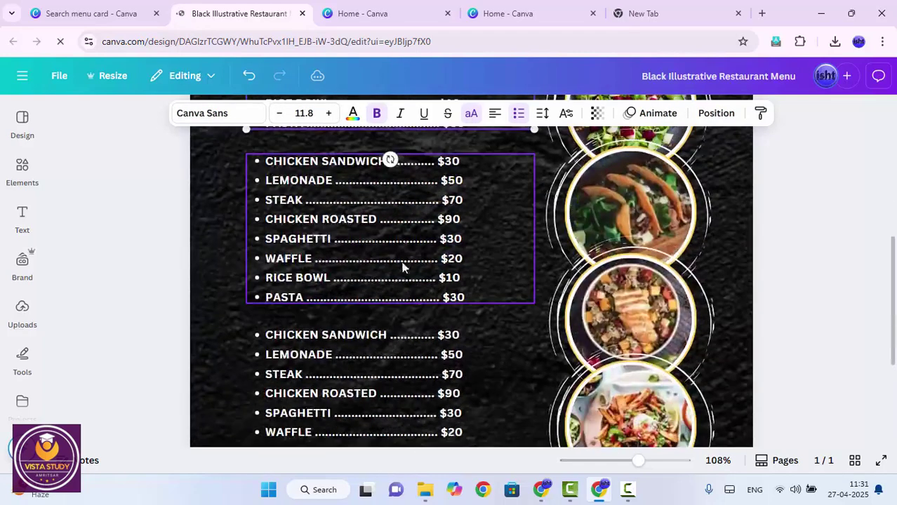
scroll(402, 265, down, 1)
click(353, 231)
scroll(344, 242, down, 3)
double_click(324, 265)
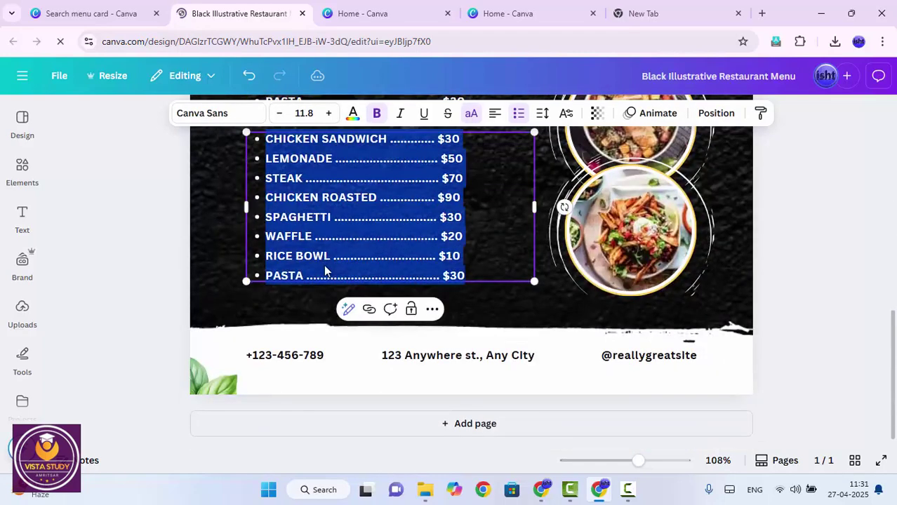
- Check the phone, address and social handle text boxes in the menu's footer
click(260, 353)
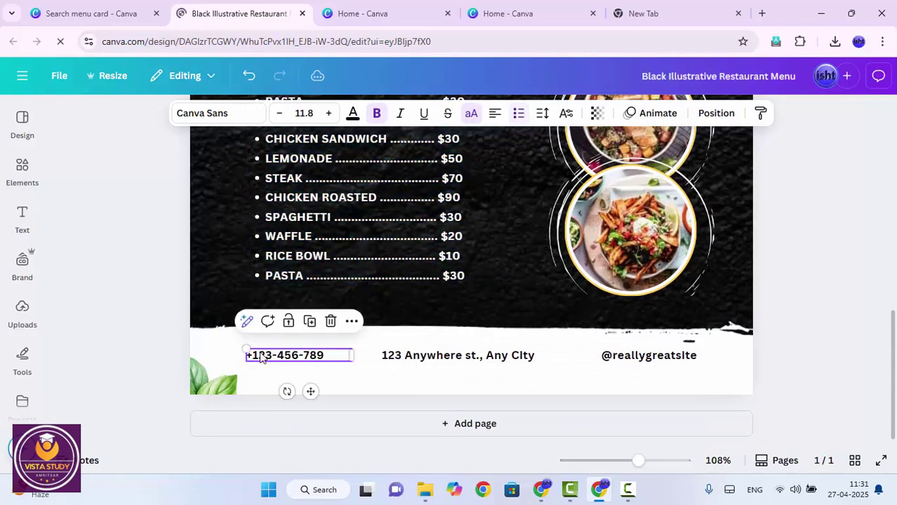
click(449, 361)
click(629, 359)
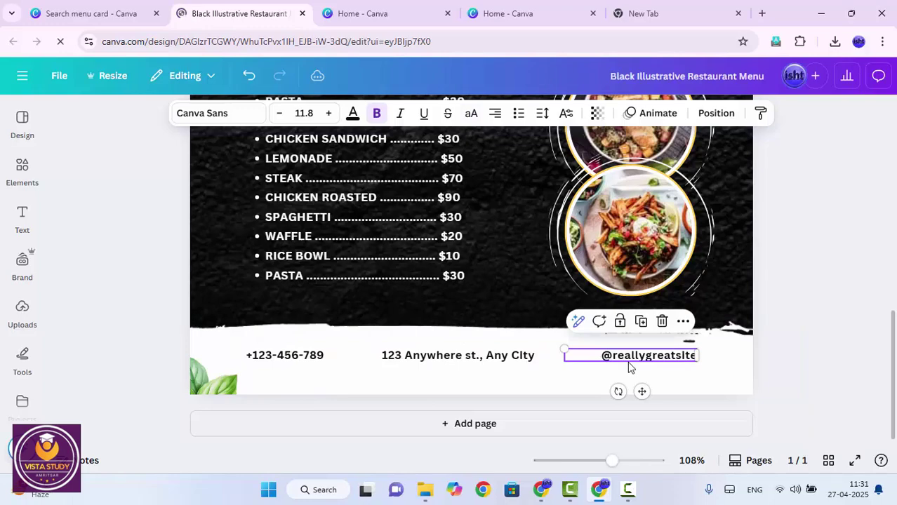
scroll(477, 355, up, 10)
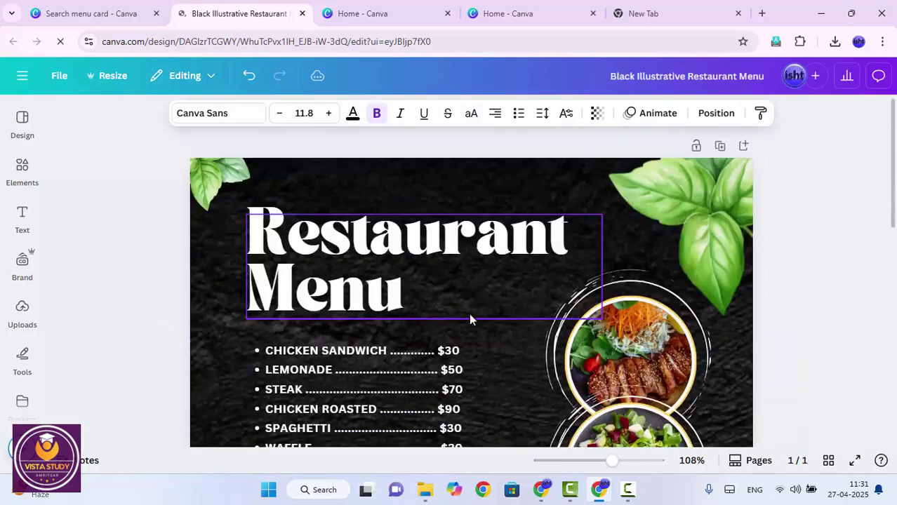
- Inspect the circular food photos and their crop options, from the first dish down to the last
scroll(470, 320, down, 2)
click(601, 239)
double_click(602, 239)
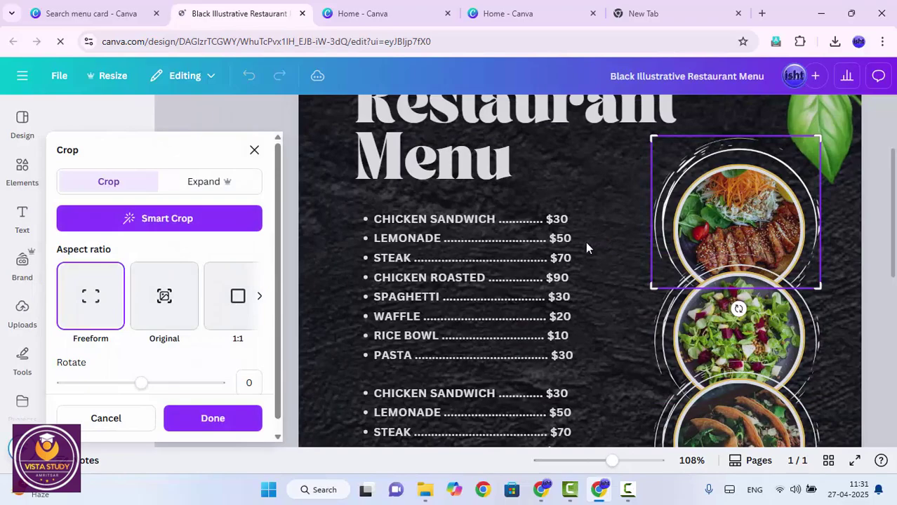
click(671, 290)
scroll(671, 307, down, 4)
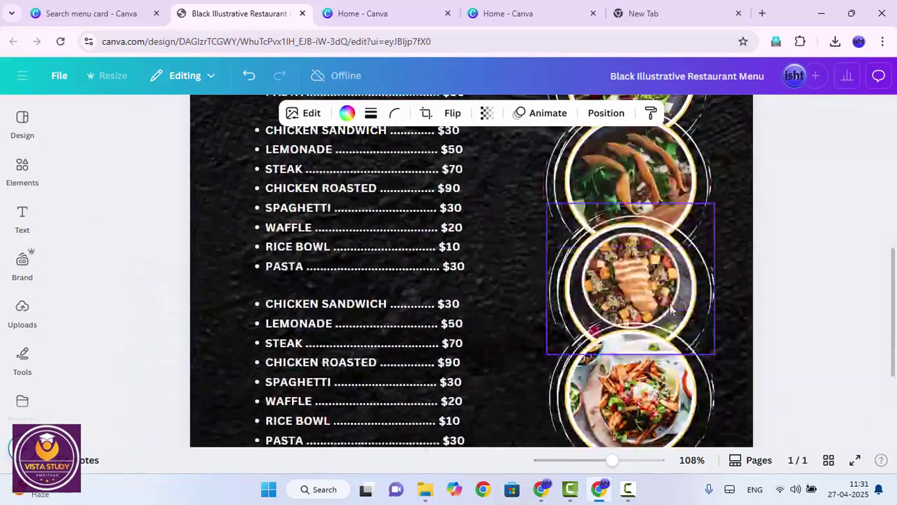
scroll(665, 313, down, 2)
scroll(599, 281, up, 8)
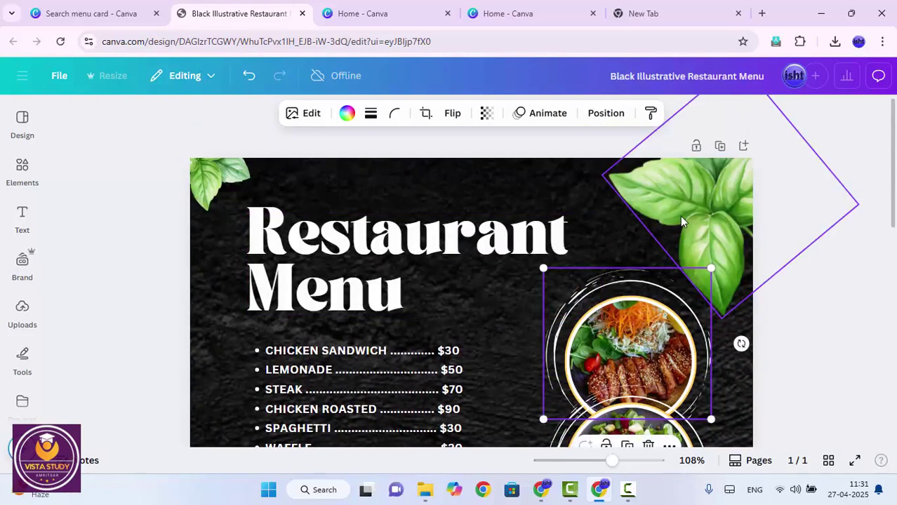
- Return to the template search and open the similar black Restaurant Menu with mustard brush edges and ten food photos for customising
click(78, 13)
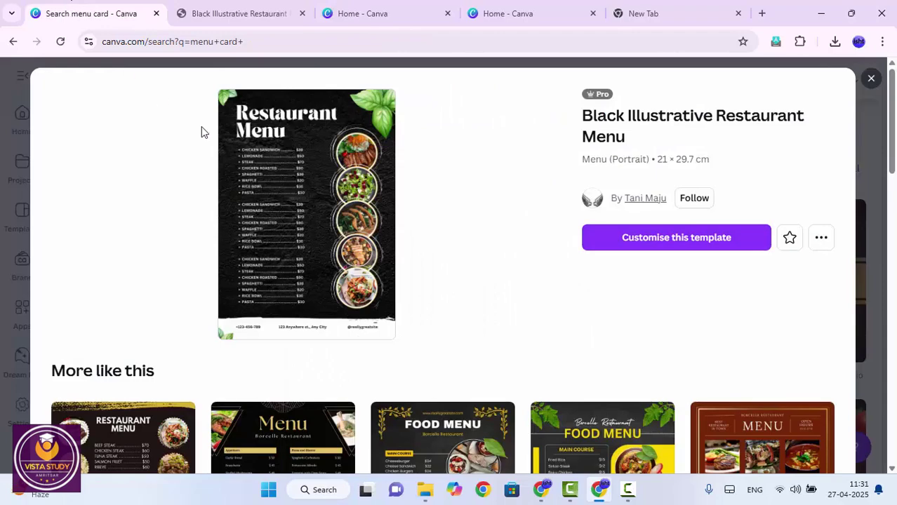
scroll(378, 312, down, 4)
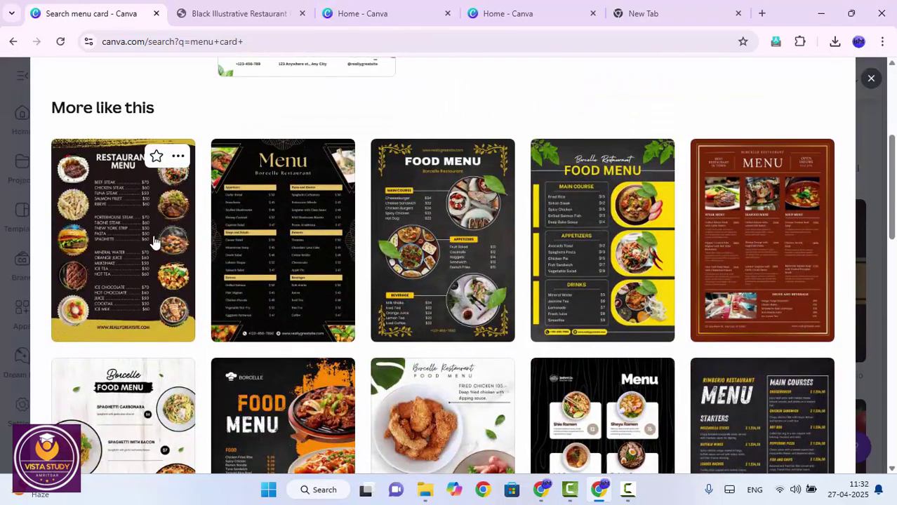
click(155, 241)
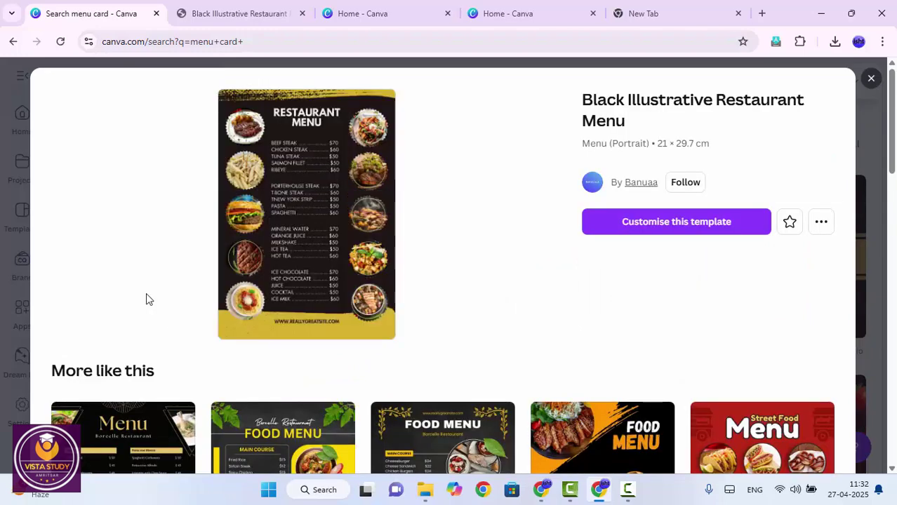
click(757, 219)
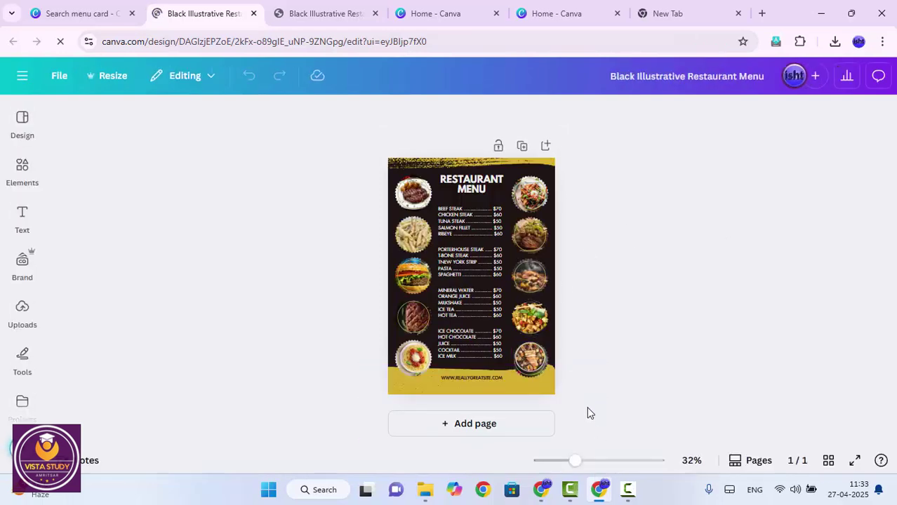
- Zoom the new menu to 75% and inspect its title and the pasta and burger photos
drag(580, 466, 601, 464)
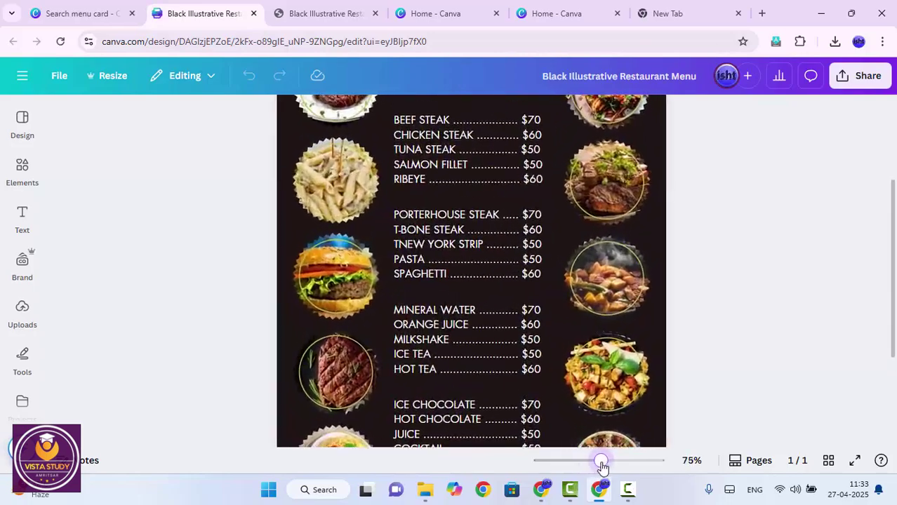
scroll(471, 252, up, 3)
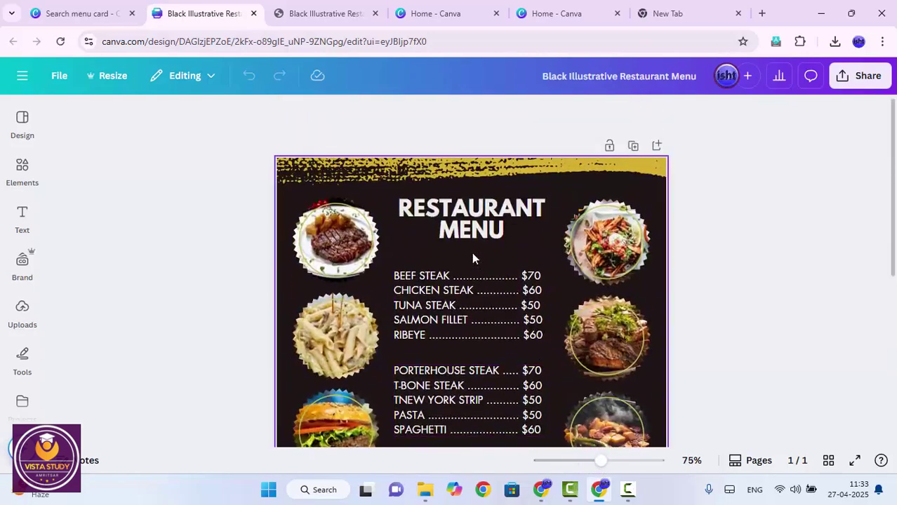
click(474, 218)
scroll(406, 266, down, 3)
click(340, 203)
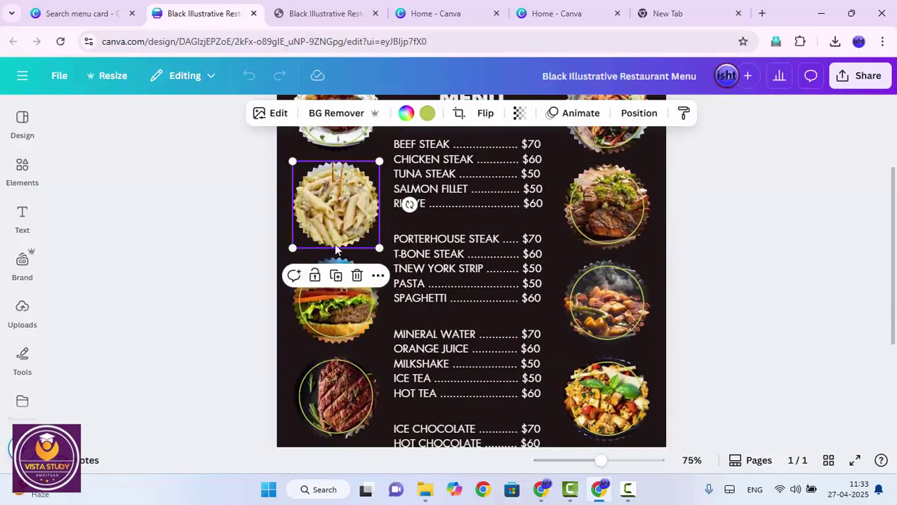
click(347, 319)
scroll(336, 351, down, 3)
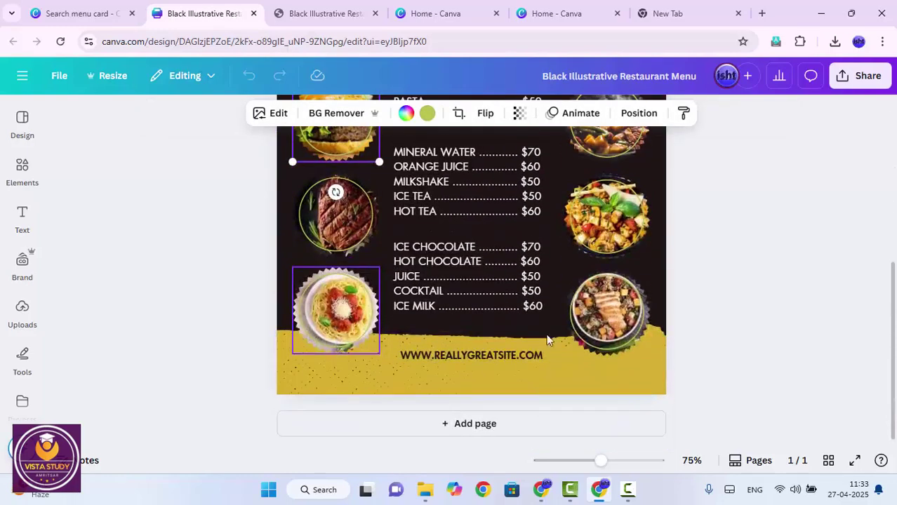
- Review the mustard-edged menu's four item-and-price lists and the website line in its footer
scroll(572, 270, up, 5)
scroll(491, 274, down, 2)
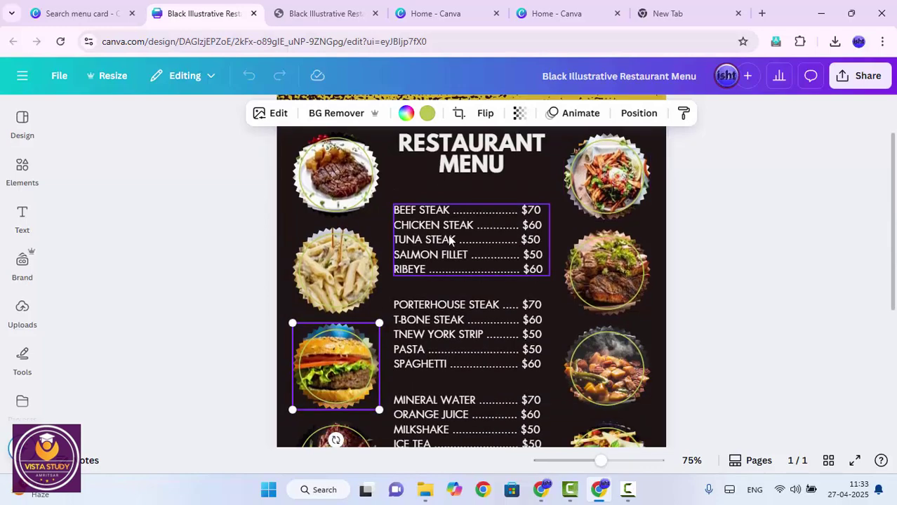
scroll(457, 277, up, 2)
scroll(456, 277, down, 5)
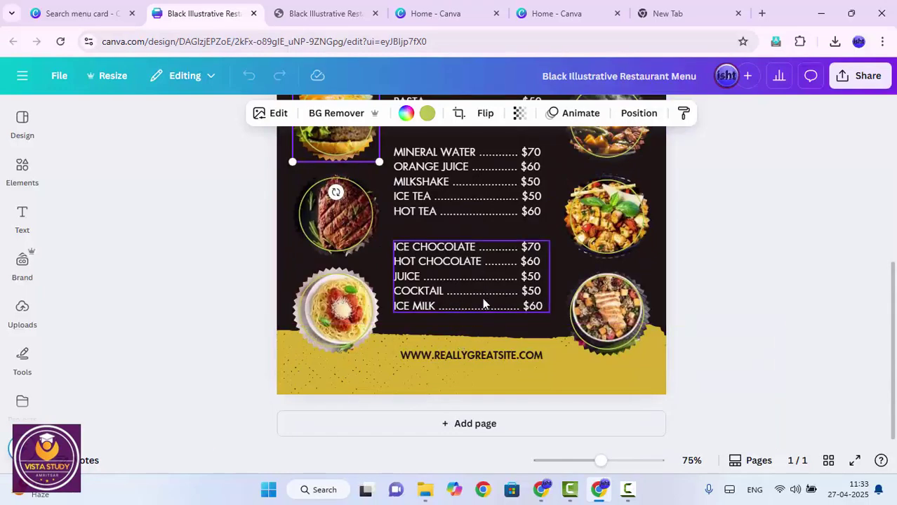
scroll(482, 296, up, 5)
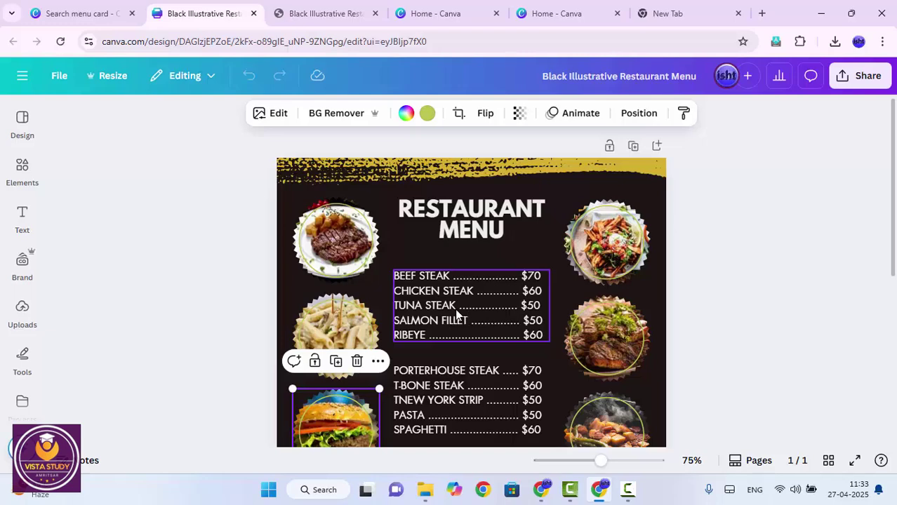
scroll(490, 323, down, 5)
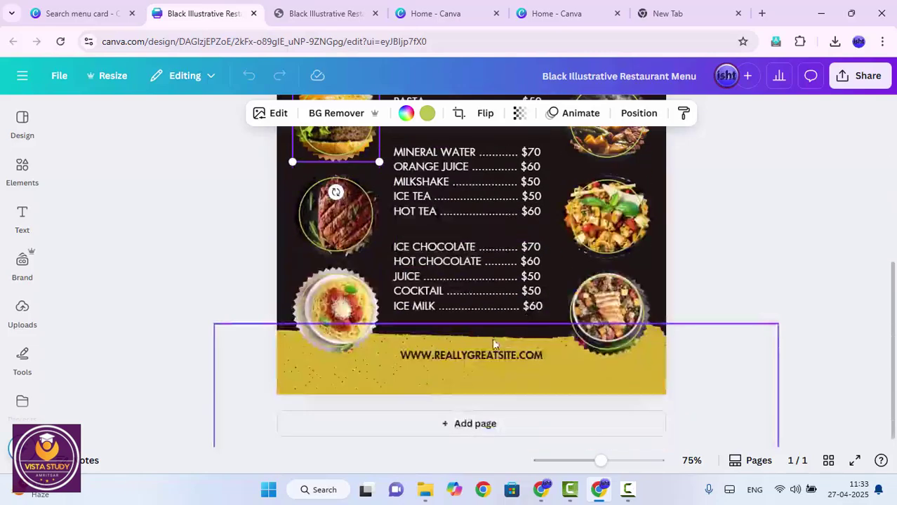
scroll(492, 338, up, 4)
- Return to the template search and open the similar Black White Minimalist Modern Aesthetic Bold Pizza Menu for customising
click(82, 8)
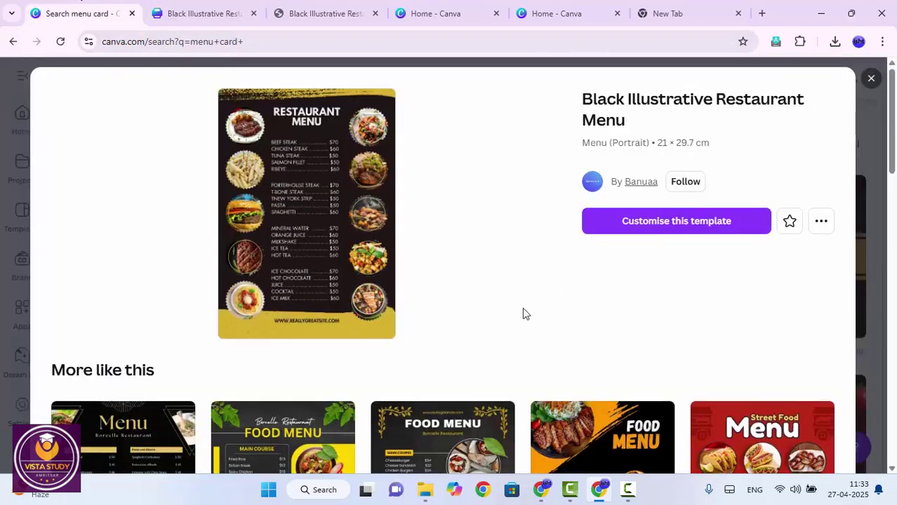
scroll(523, 313, down, 5)
scroll(449, 323, down, 6)
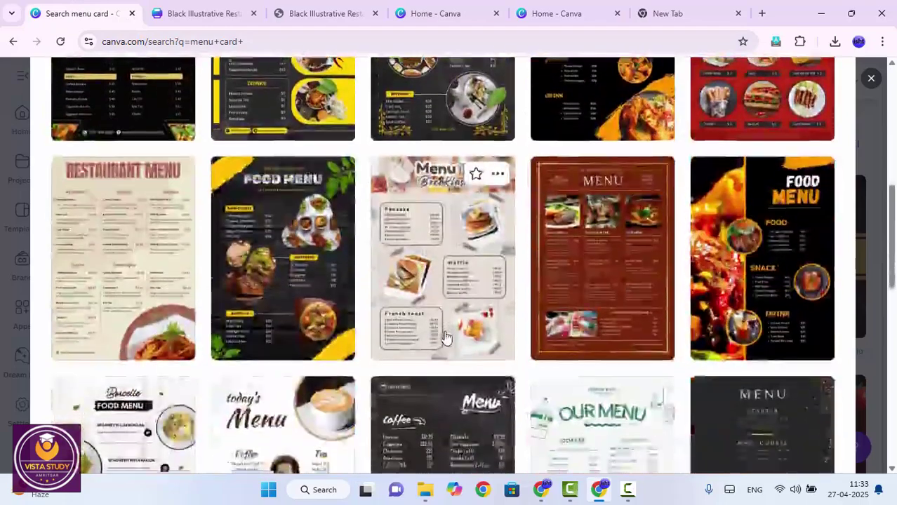
scroll(440, 347, down, 1)
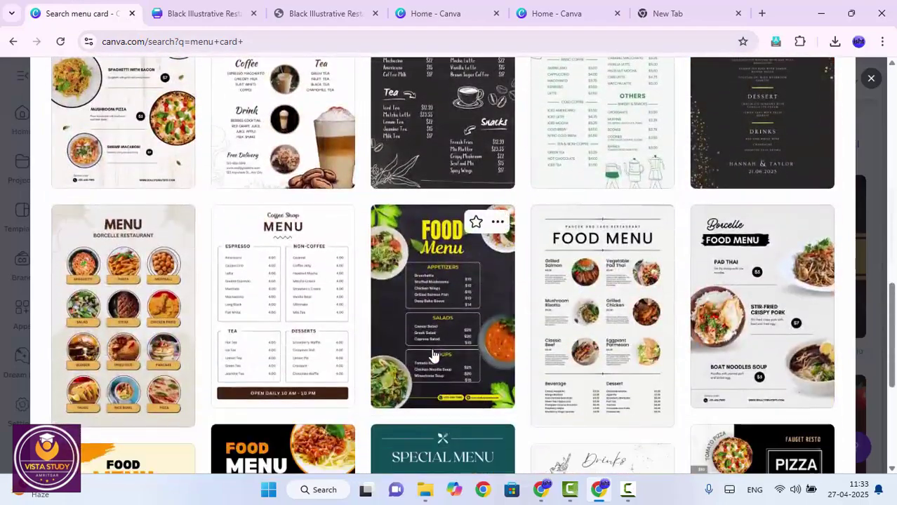
scroll(434, 356, down, 3)
scroll(434, 355, down, 1)
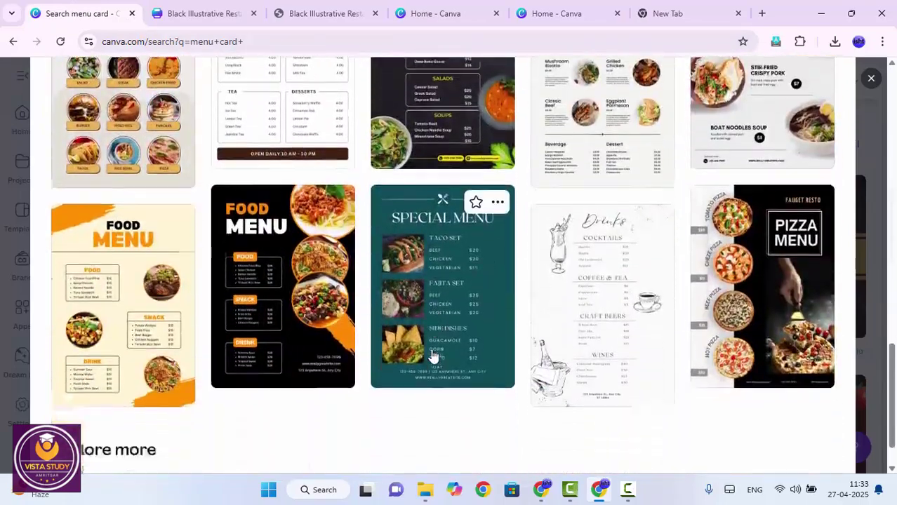
scroll(434, 356, down, 1)
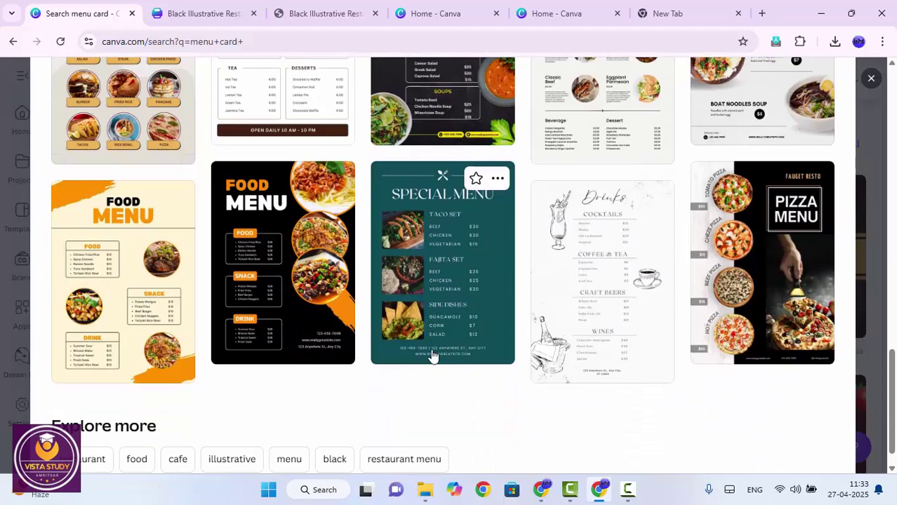
click(813, 233)
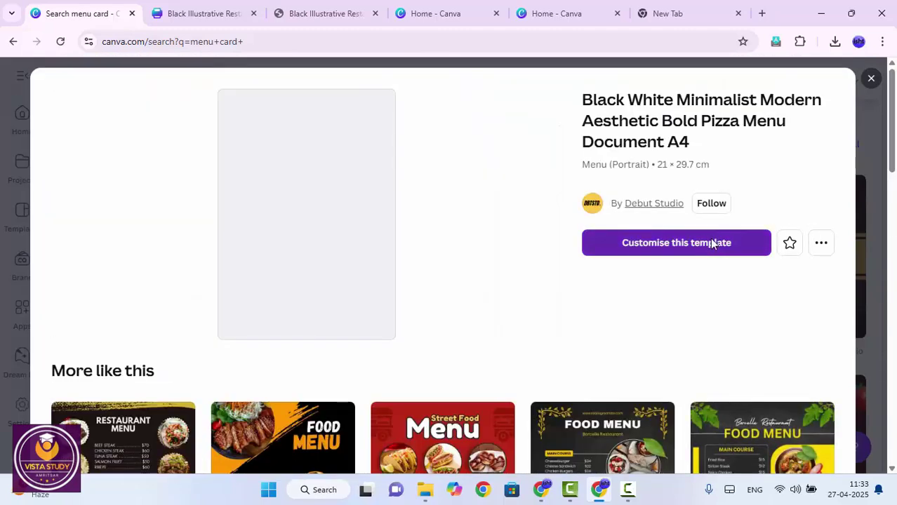
click(700, 244)
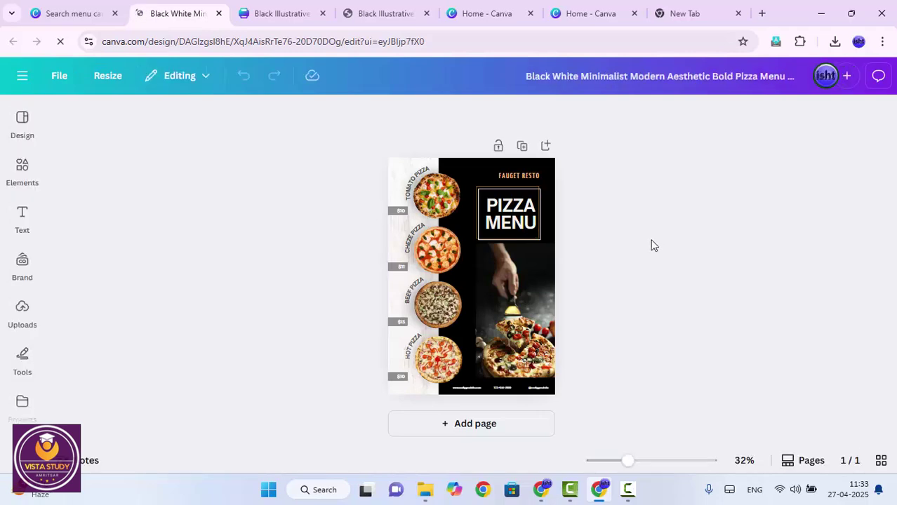
- Zoom the pizza menu to 73% and examine its title, the four pizza photos with their curved labels and prices, and the footer
drag(575, 462, 602, 465)
scroll(487, 216, up, 3)
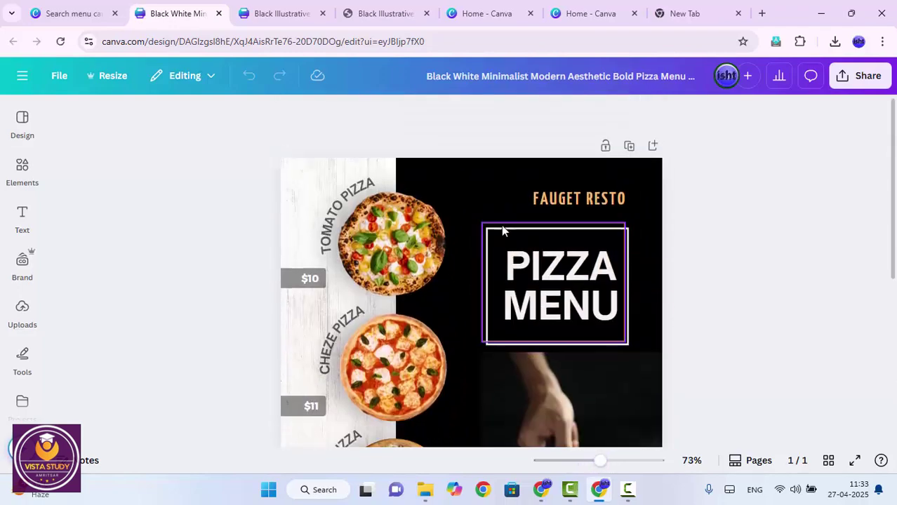
scroll(364, 209, down, 2)
scroll(364, 209, up, 3)
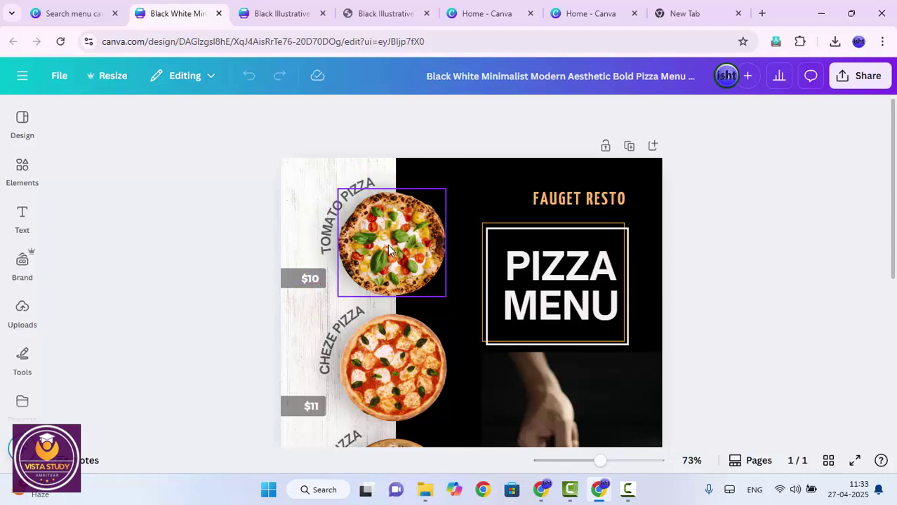
scroll(385, 252, down, 2)
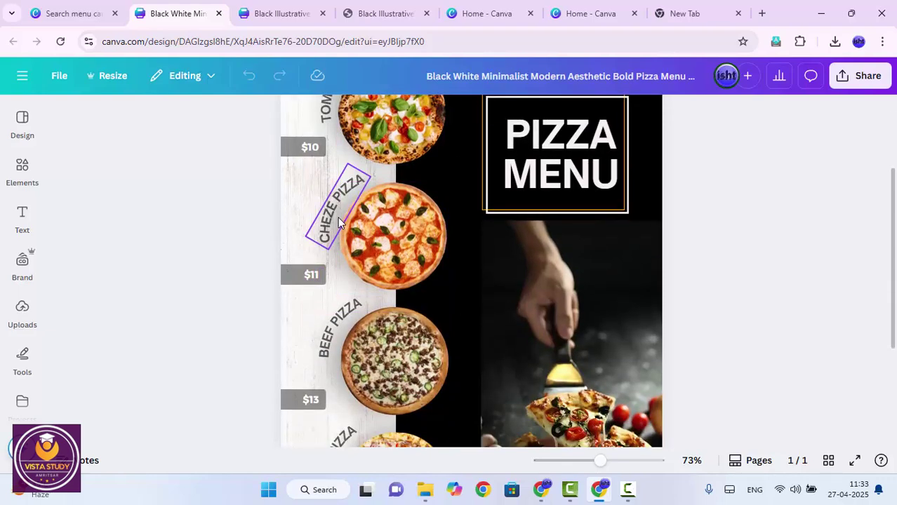
scroll(372, 295, down, 1)
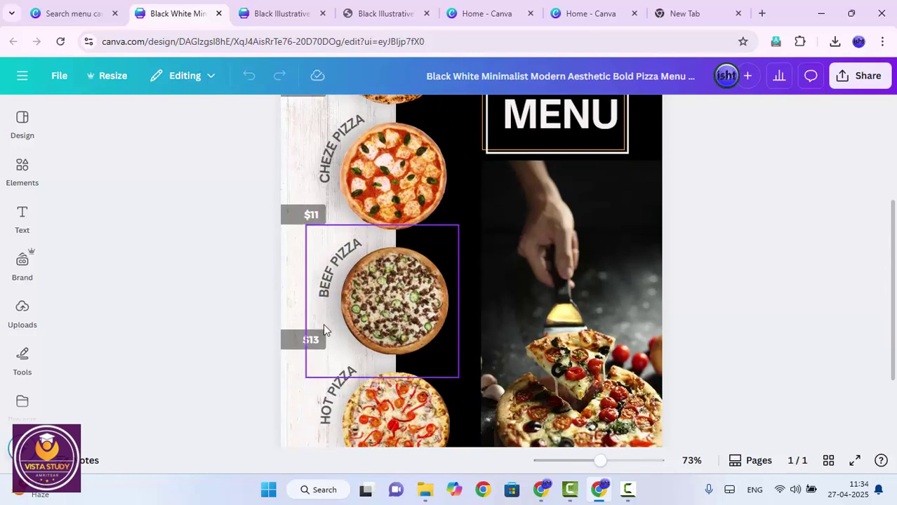
scroll(342, 286, down, 1)
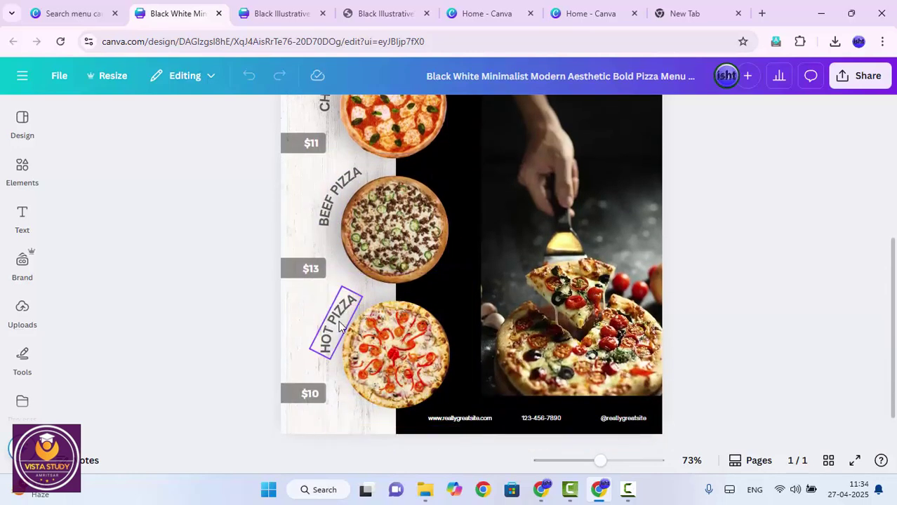
scroll(330, 351, down, 1)
scroll(744, 214, up, 3)
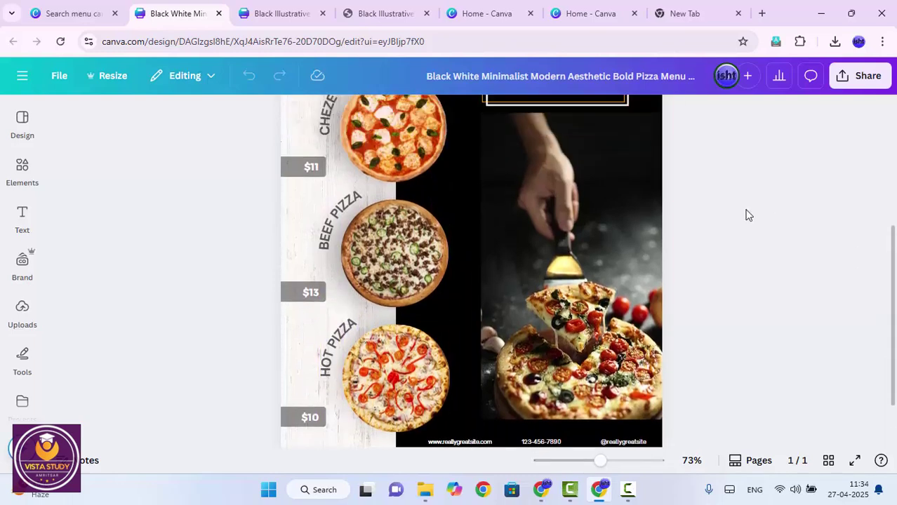
scroll(708, 228, up, 2)
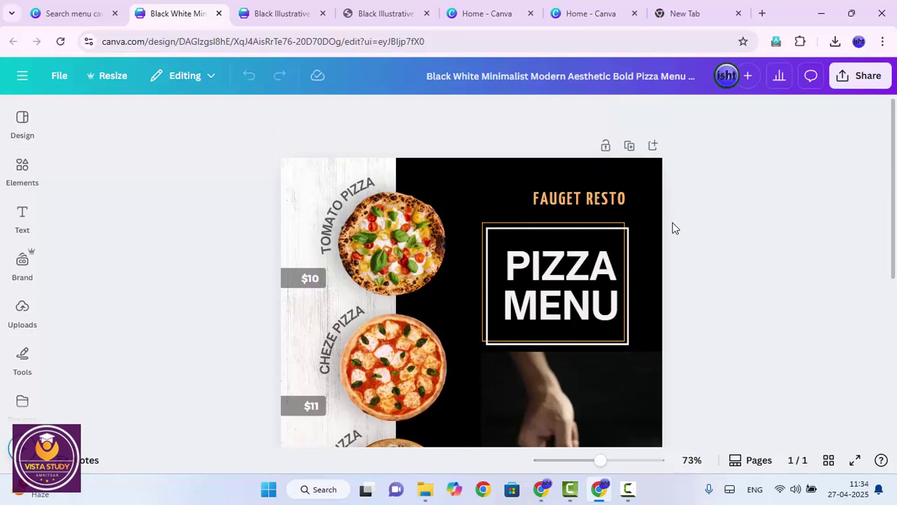
- Delete the BEEF PIZZA label and clear the pizza photo from the circular frame beside it
scroll(653, 228, down, 3)
click(335, 258)
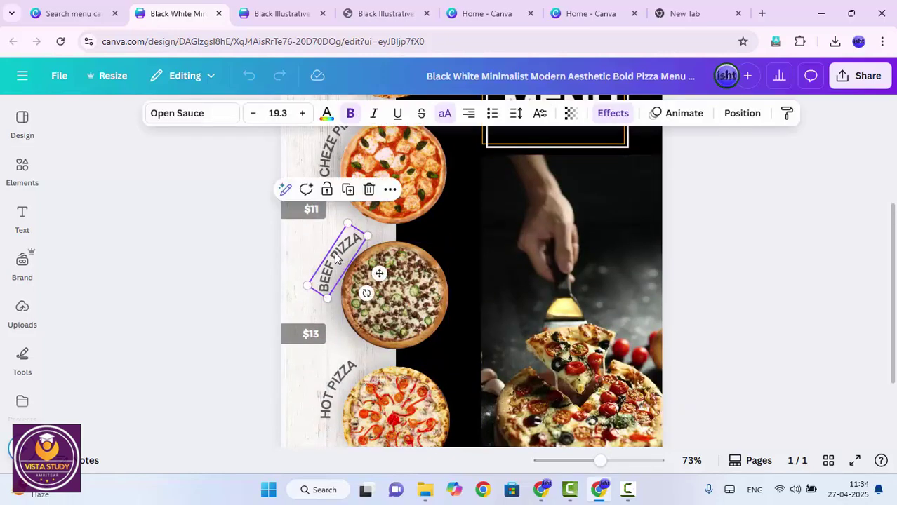
key(Delete)
click(353, 269)
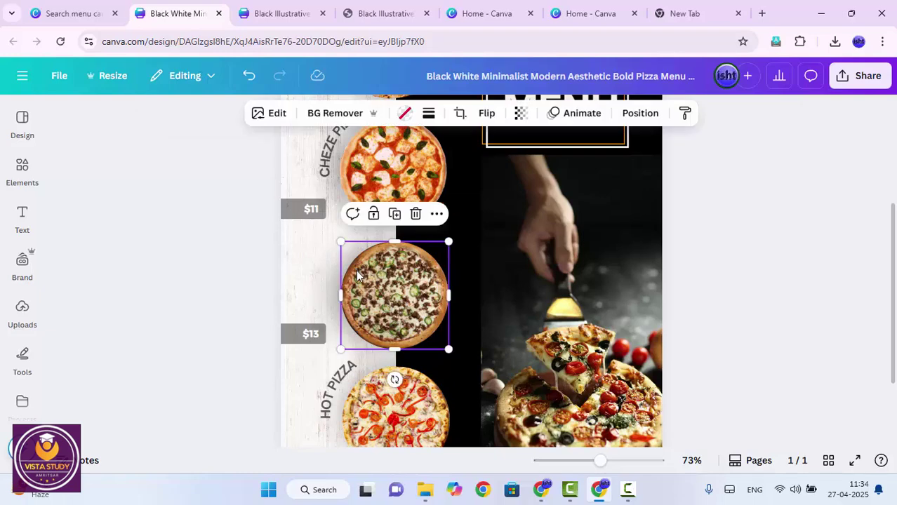
key(Delete)
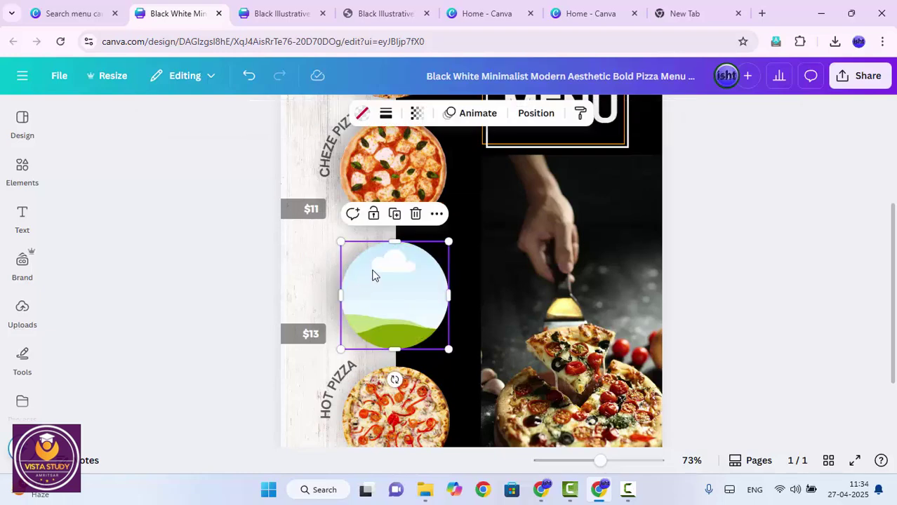
- Search the elements for "pizza" and fill the empty circular frame with the first pizza video
click(23, 130)
click(22, 170)
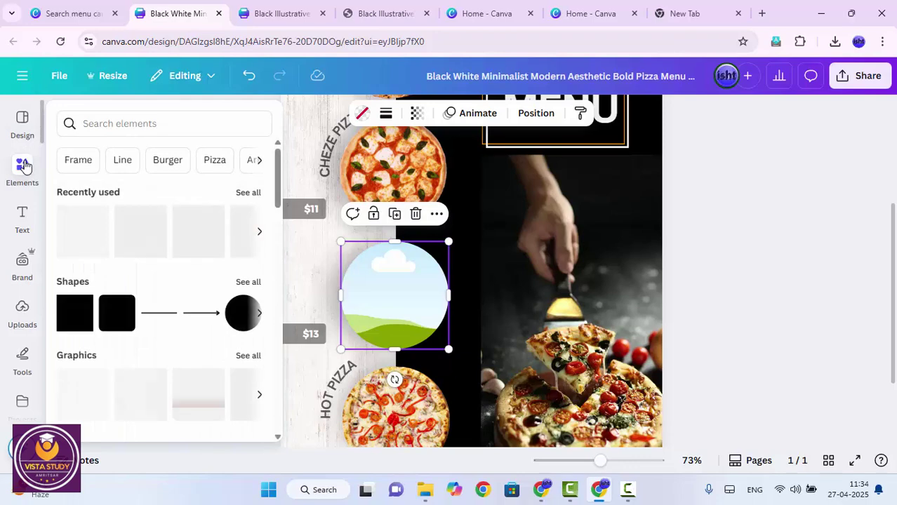
click(124, 120)
text(piz)
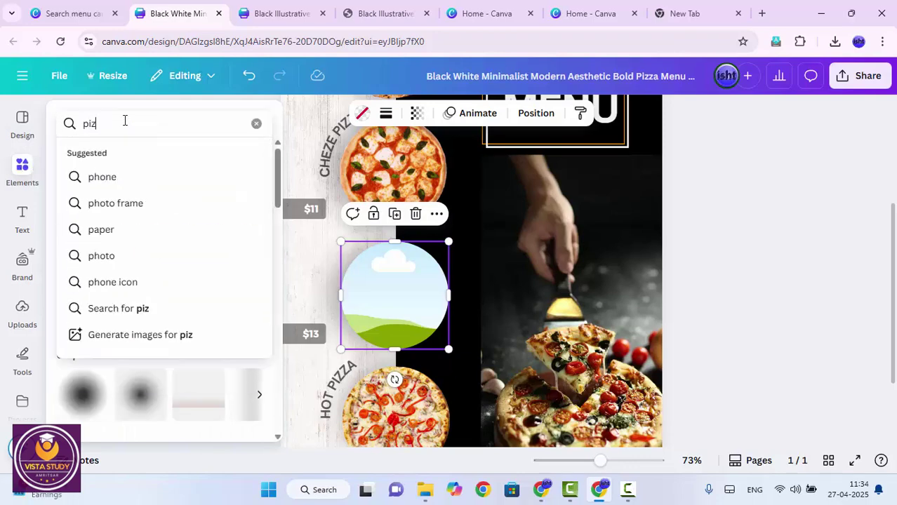
text(za)
key(Return)
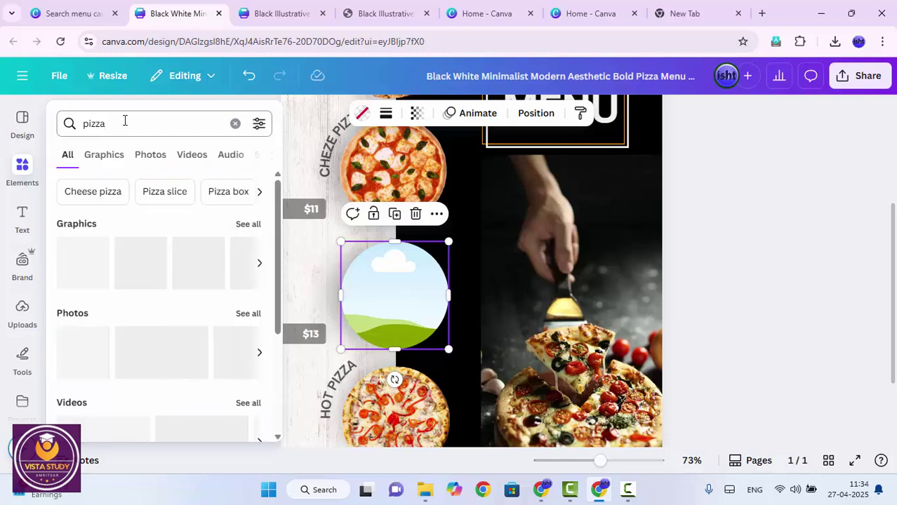
scroll(165, 202, down, 2)
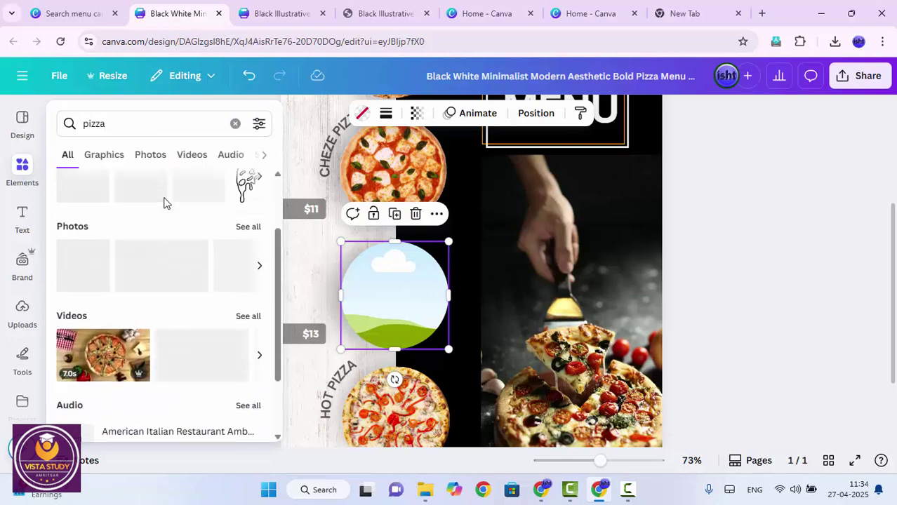
scroll(135, 261, down, 1)
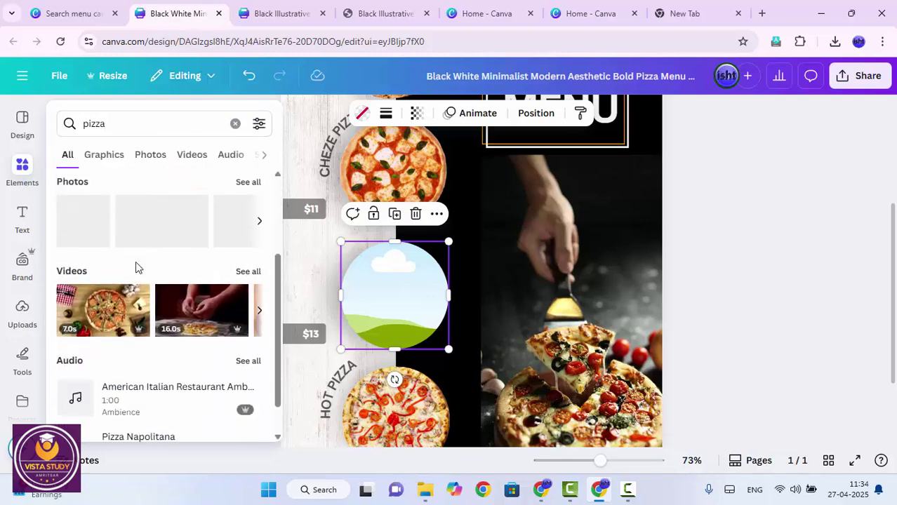
drag(104, 311, 350, 296)
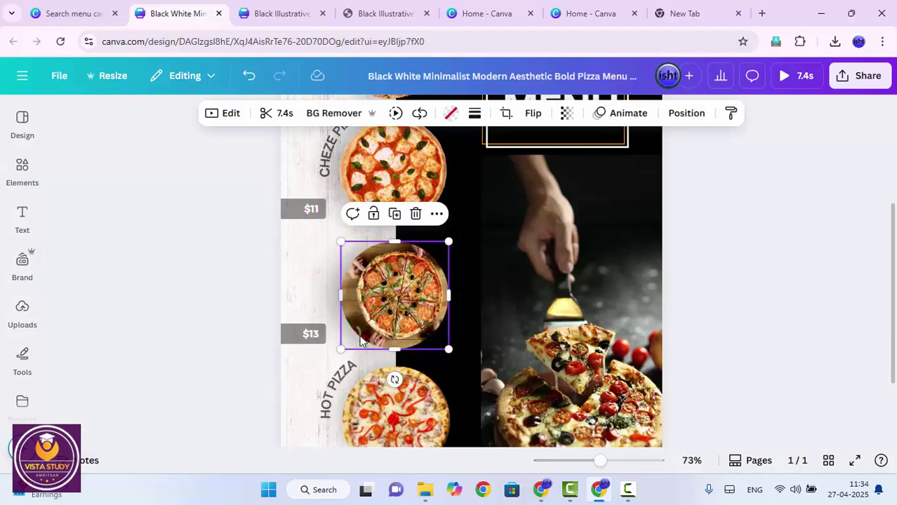
- Place a copy of the HOT PIZZA label beside the third pizza and change its text to CORN PIZZA
click(336, 377)
drag(335, 377, 335, 251)
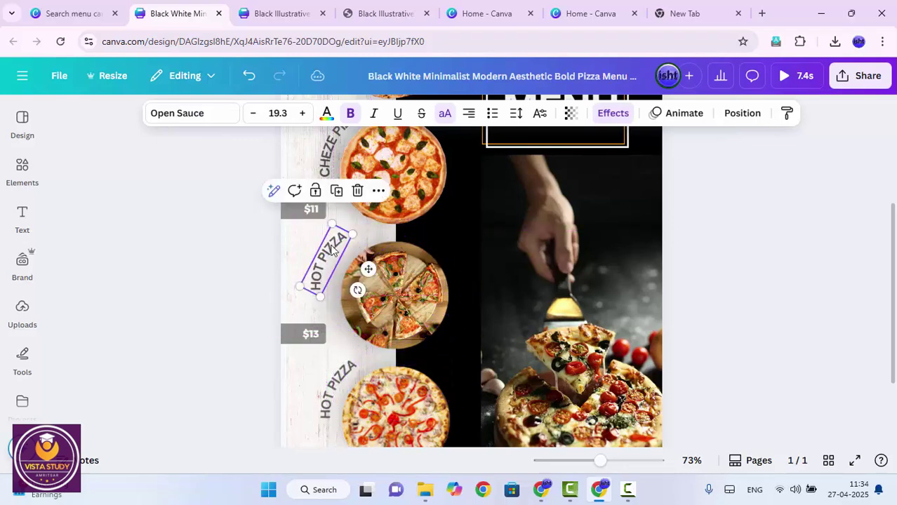
double_click(336, 254)
text(COR)
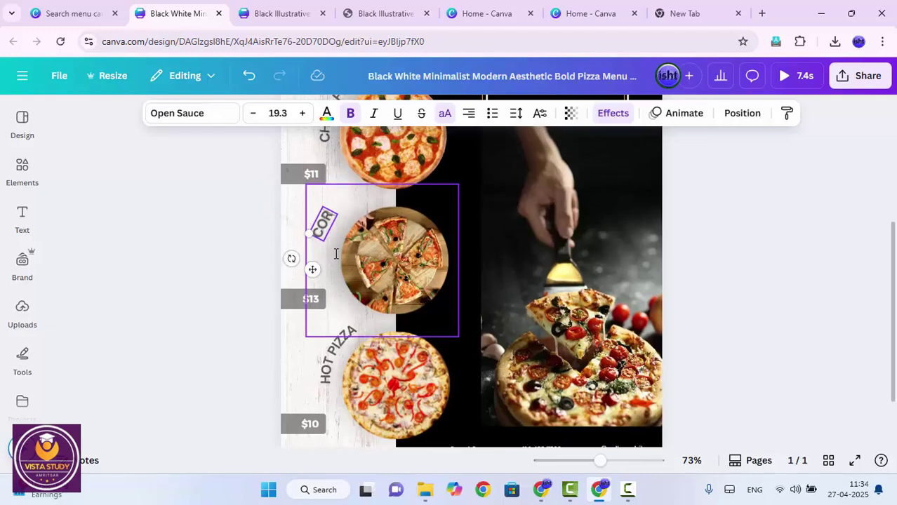
text(N PIZZA)
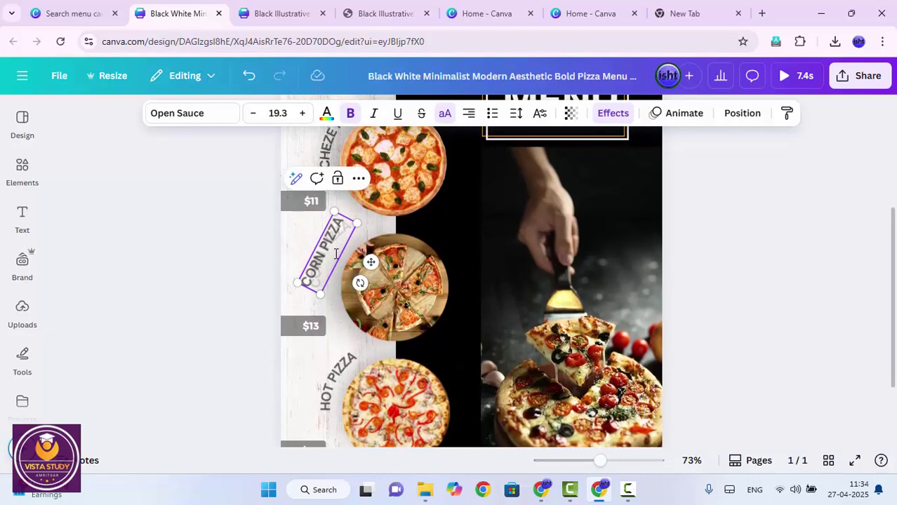
click(836, 285)
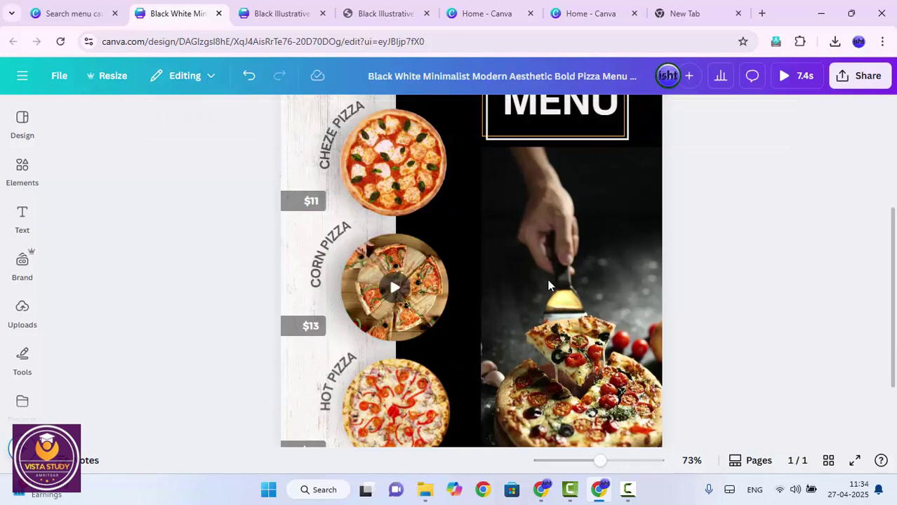
- Replace the FAUGET RESTO heading above the menu title with PIZZA FRESH STORE IN YOUR CITY
scroll(457, 273, up, 3)
scroll(432, 276, down, 2)
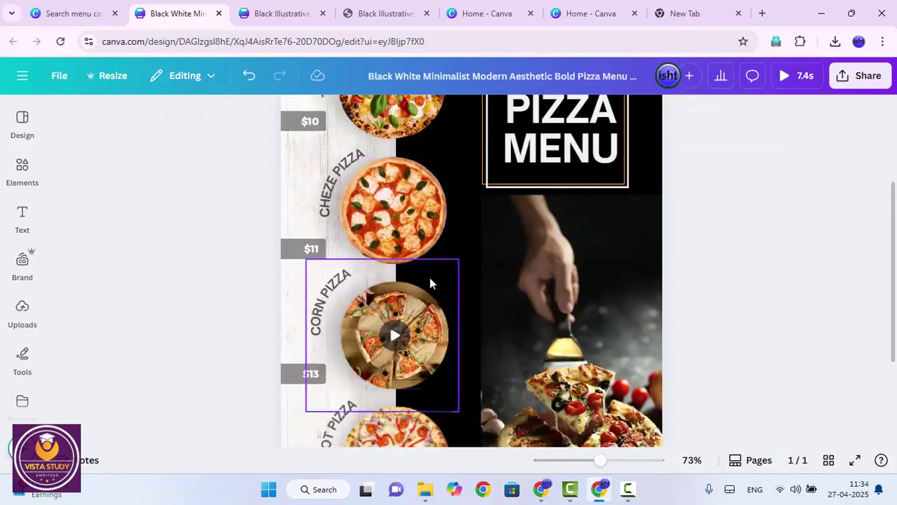
scroll(426, 281, down, 2)
scroll(446, 288, up, 4)
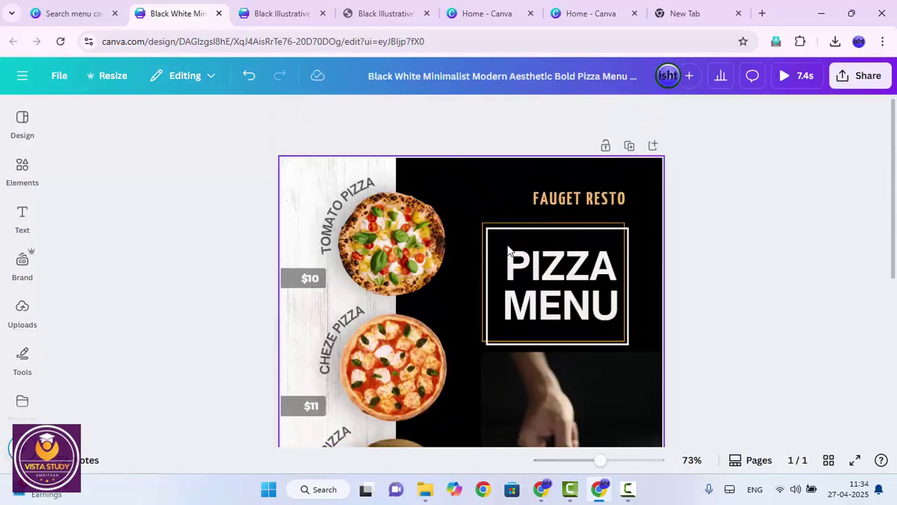
scroll(484, 246, down, 3)
scroll(483, 254, up, 3)
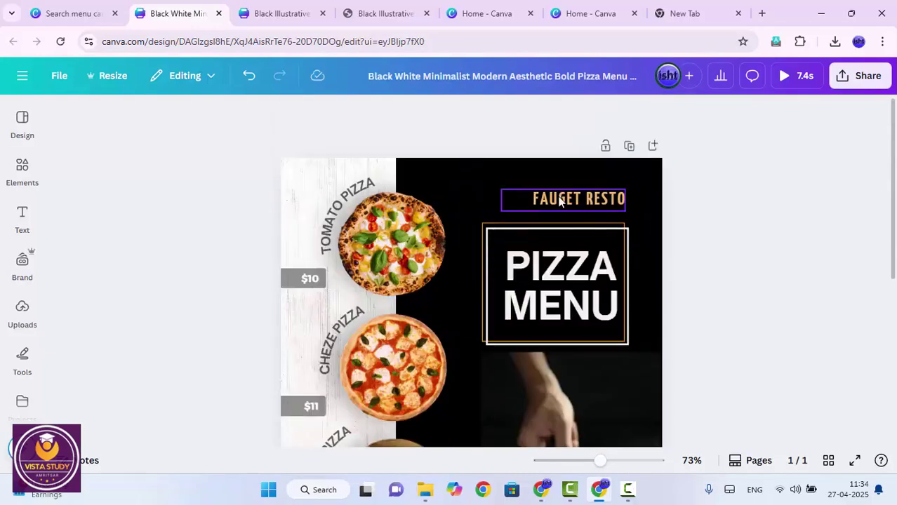
double_click(560, 201)
key(BackSpace)
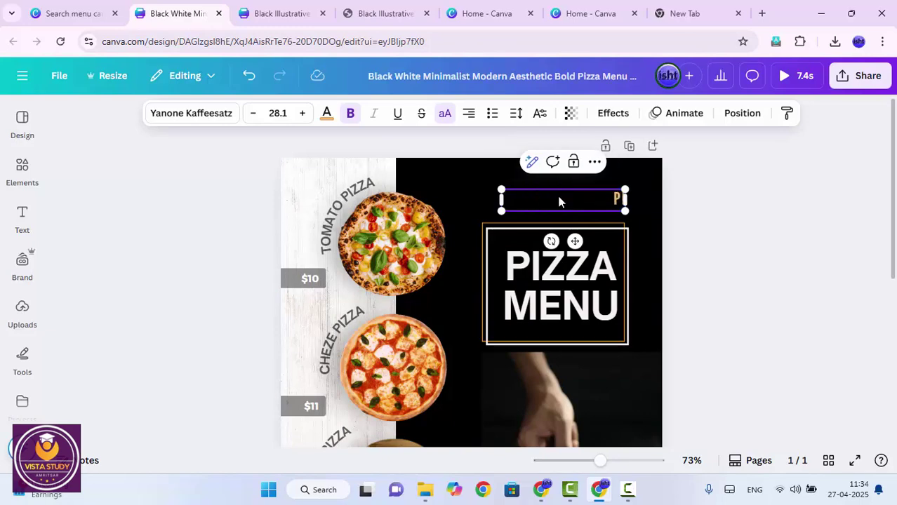
text(PIZZA)
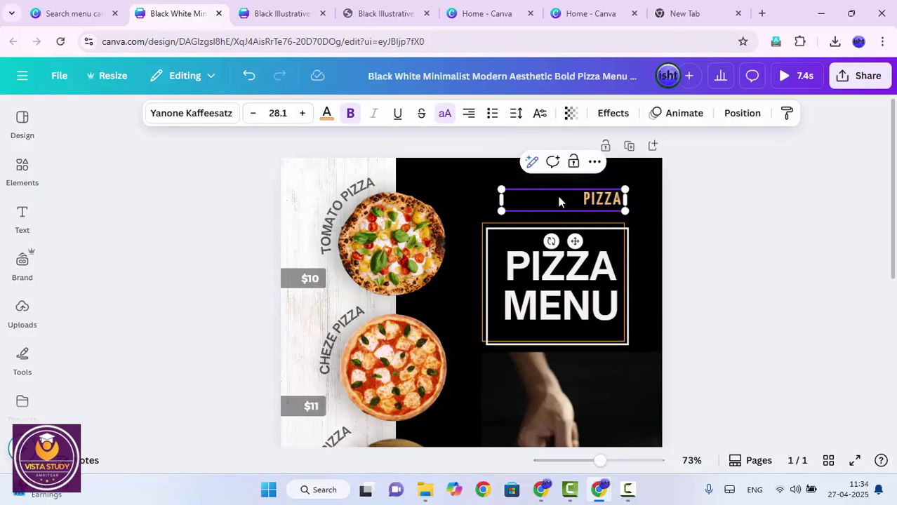
text( FRESH)
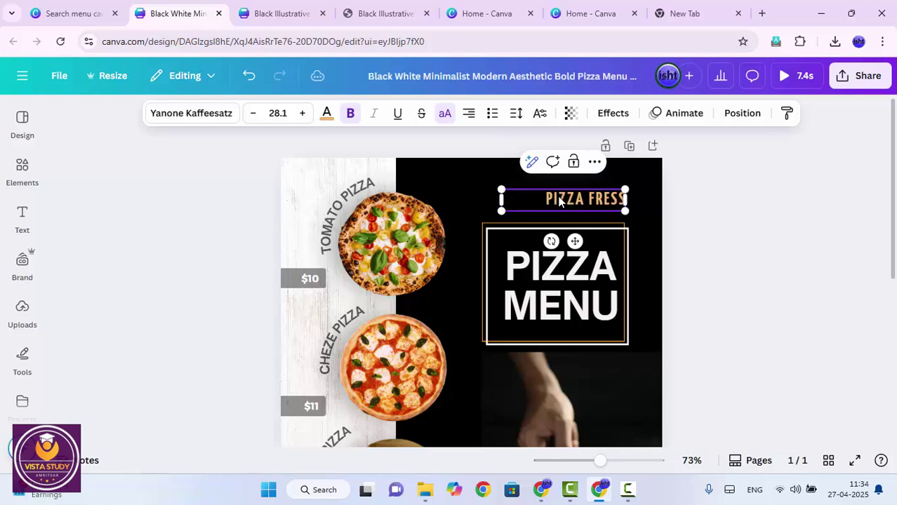
text( STORE)
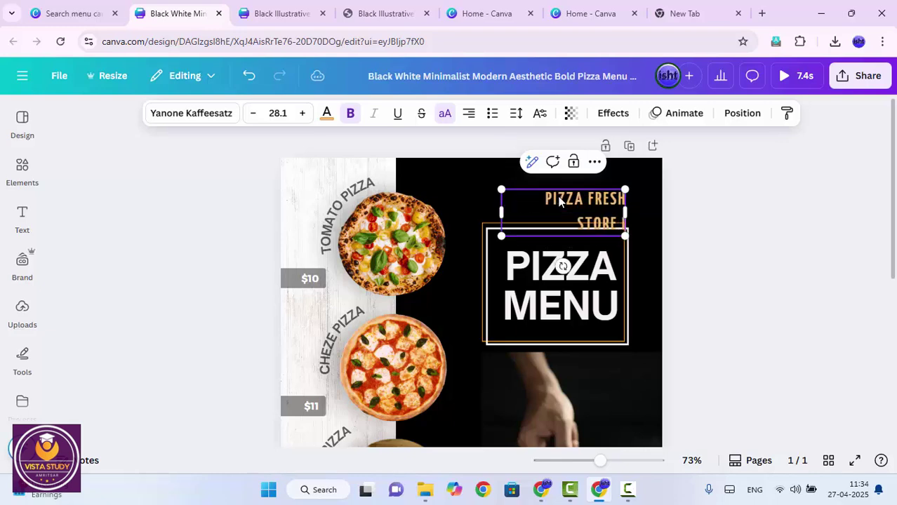
text( IN YOUR CITY)
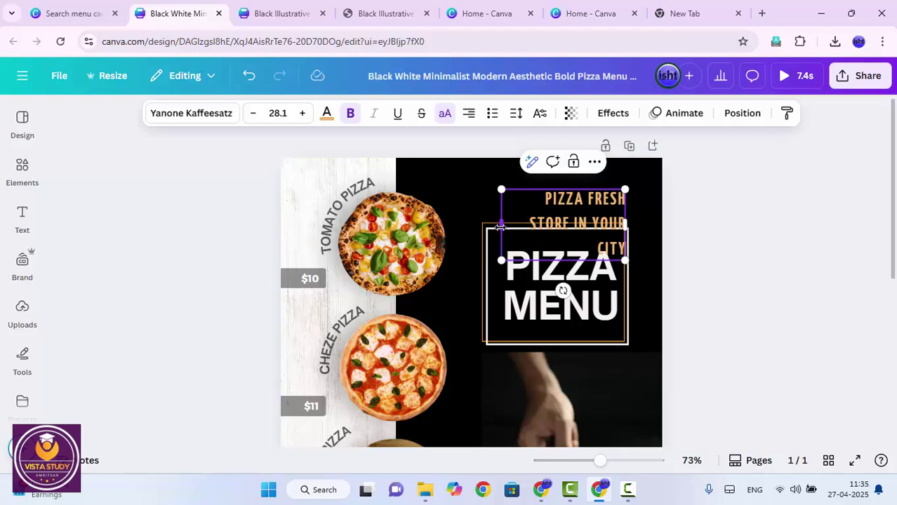
- Widen the text box of the PIZZA FRESH STORE IN YOUR CITY heading so it fits on one line above the menu title
drag(500, 227, 411, 223)
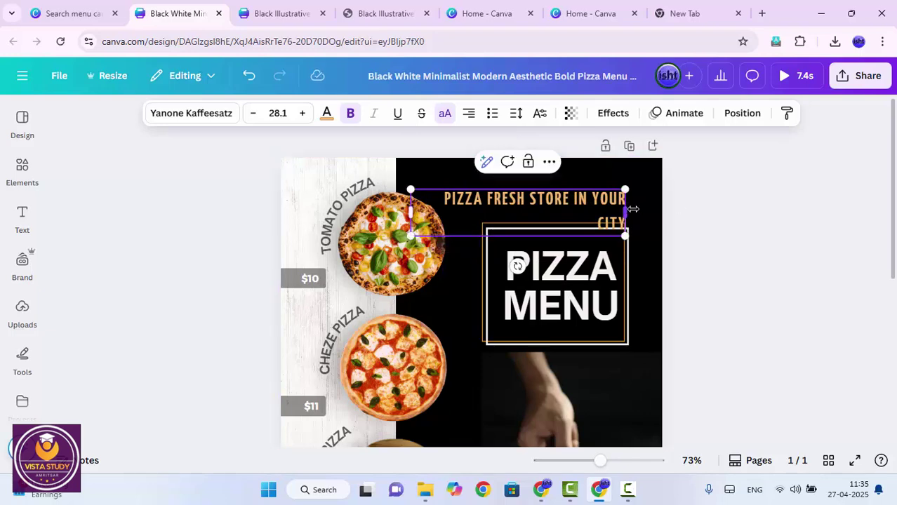
mouse_move(633, 208)
mouse_down()
mouse_move(651, 210)
mouse_move(629, 204)
mouse_move(645, 197)
mouse_move(627, 201)
mouse_up()
key(Escape)
click(765, 200)
scroll(565, 273, down, 5)
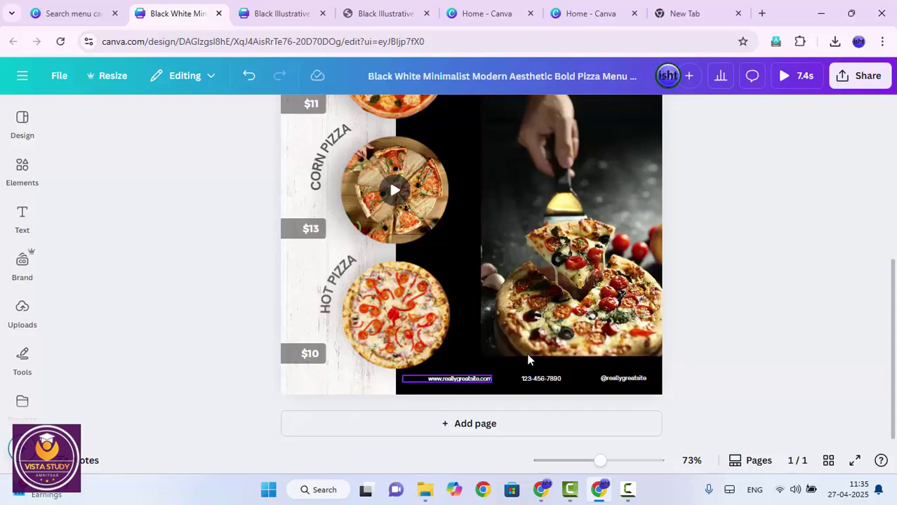
scroll(567, 277, up, 2)
scroll(568, 276, up, 3)
scroll(485, 306, down, 5)
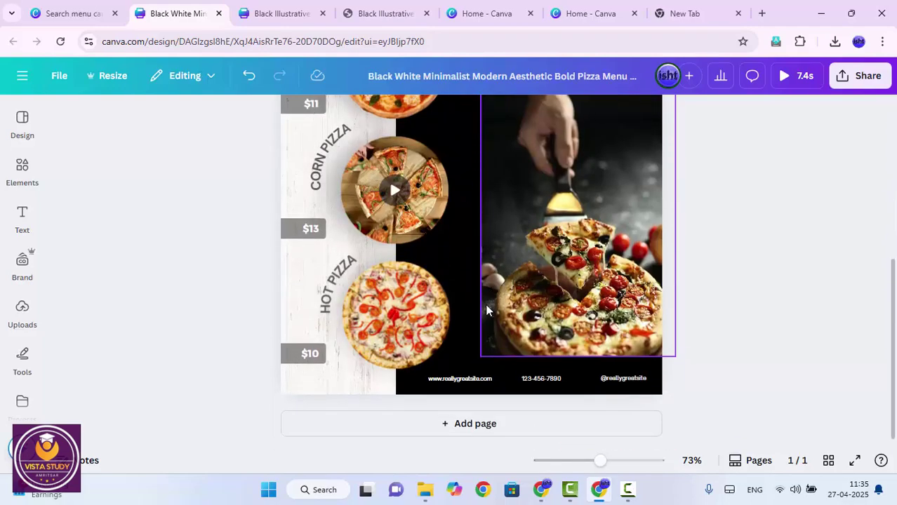
scroll(488, 310, up, 5)
scroll(463, 309, up, 1)
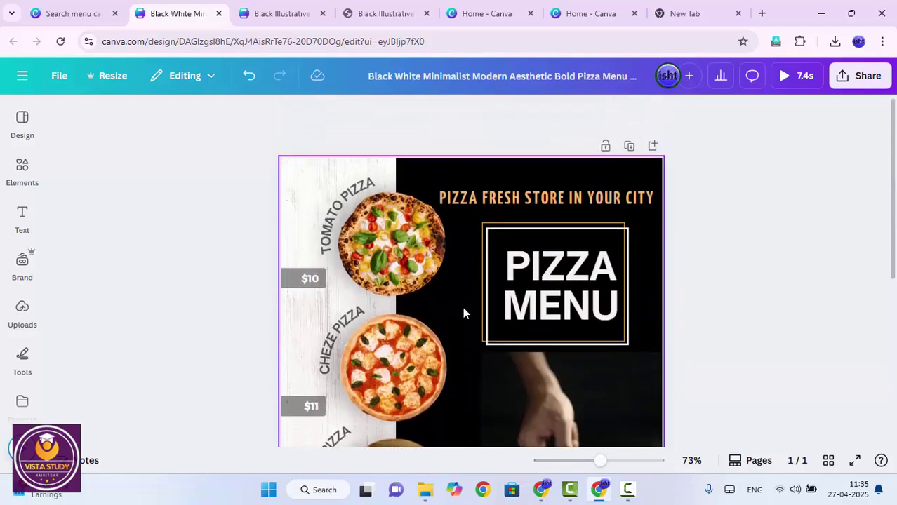
- Return to the menu card search results, close the template preview and search Canva for "coupen code"
click(68, 7)
scroll(471, 347, down, 9)
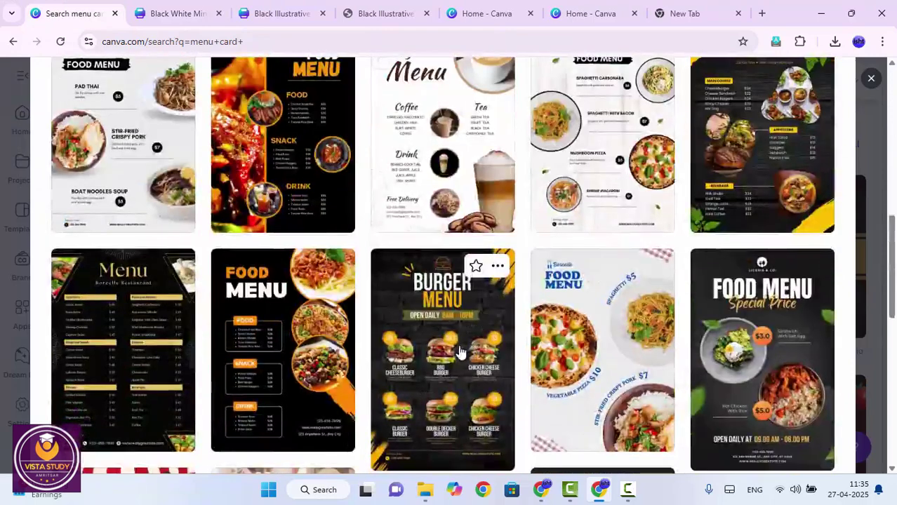
click(870, 82)
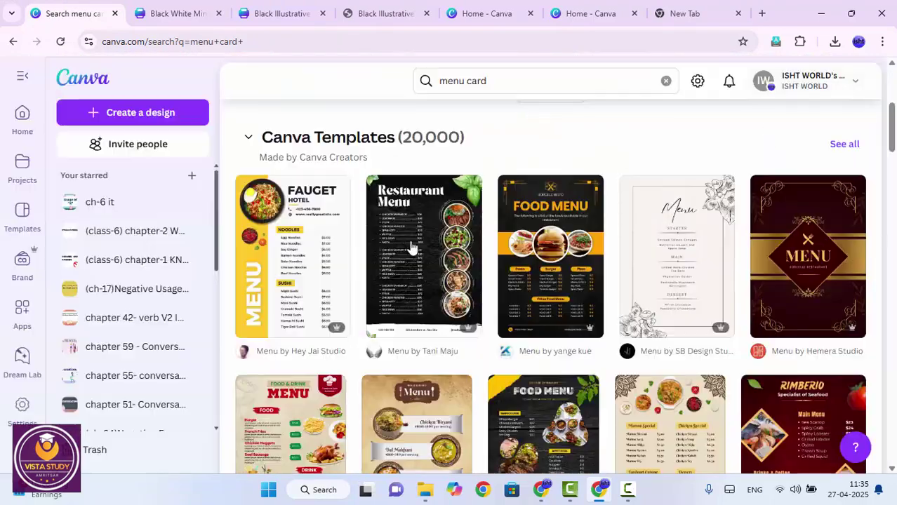
click(666, 82)
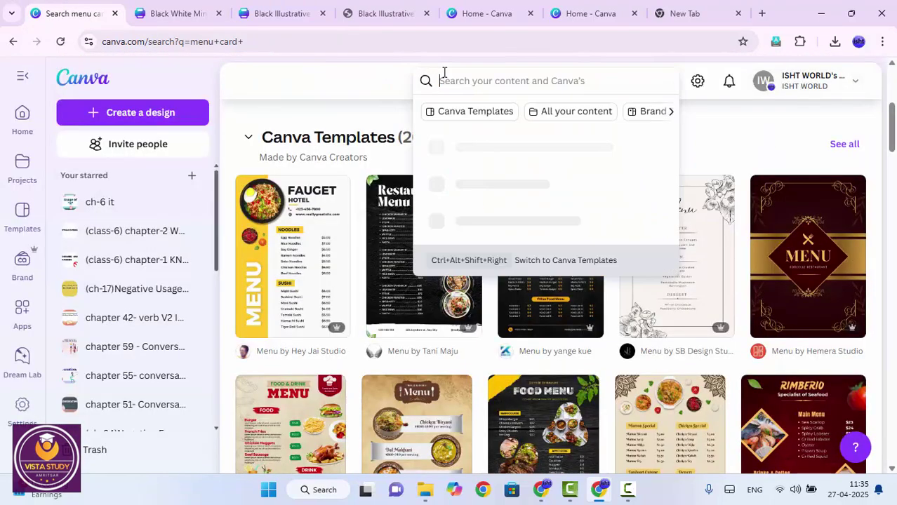
text(coupen)
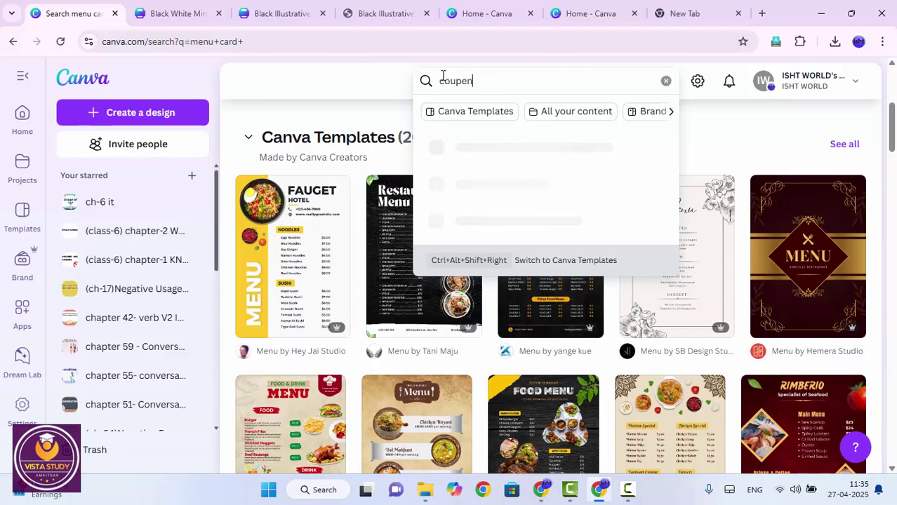
text( code)
key(Return)
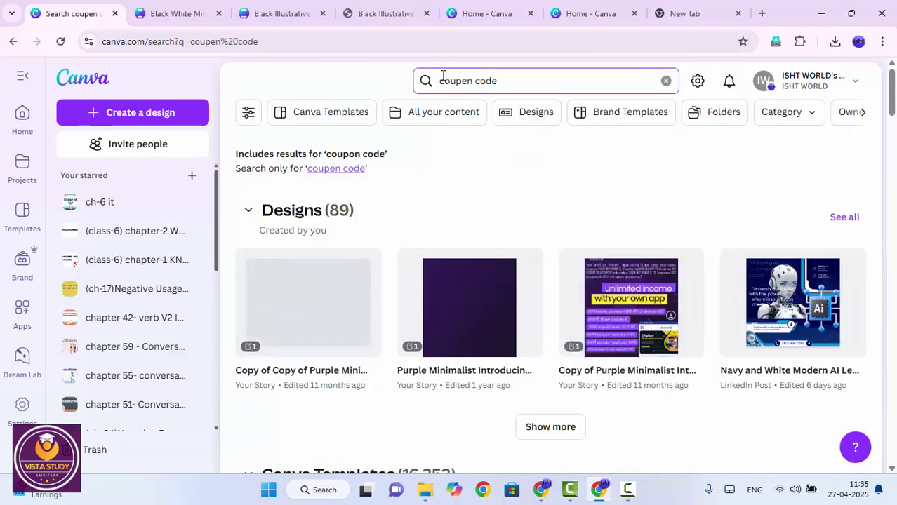
- Browse the templates found for "coupen code" for a suitable discount coupon design
scroll(473, 173, down, 5)
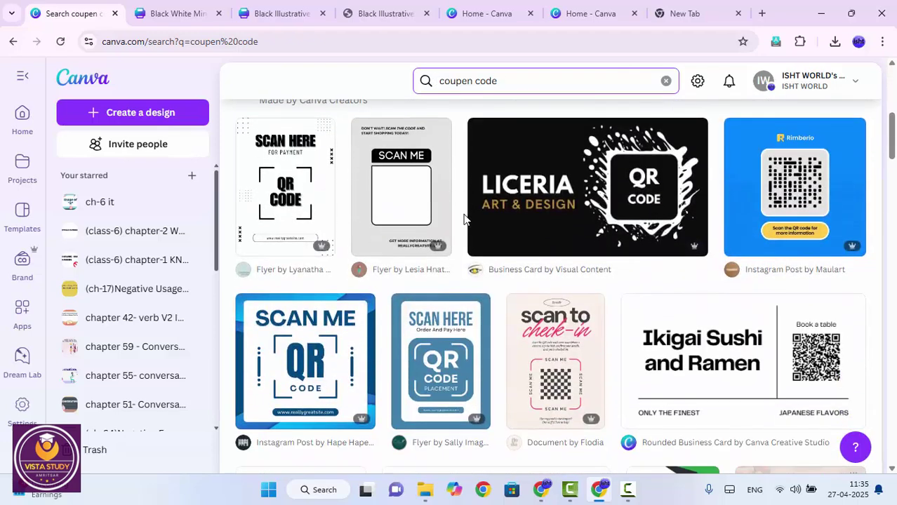
scroll(462, 225, down, 1)
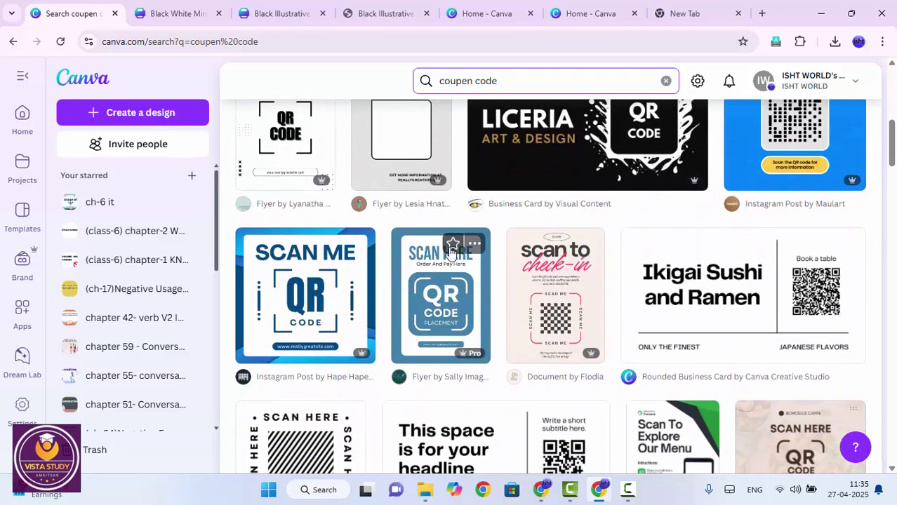
scroll(450, 253, down, 2)
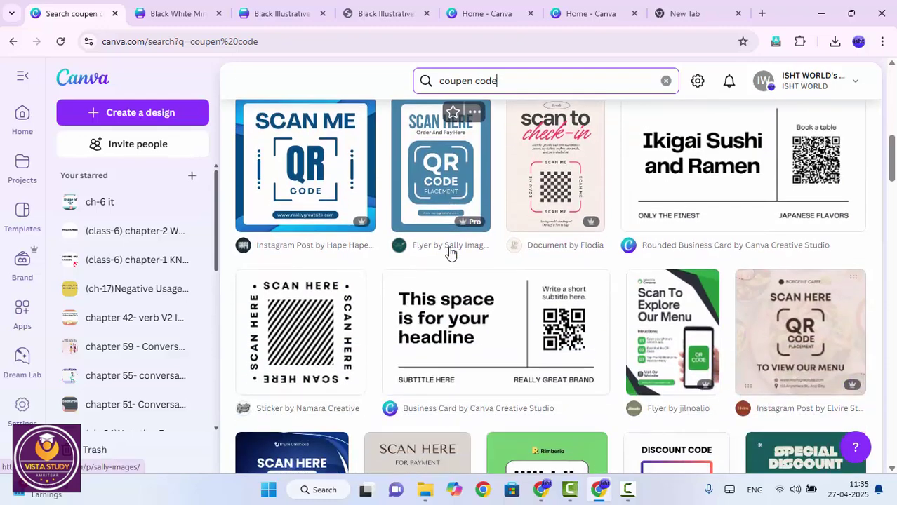
scroll(470, 264, down, 1)
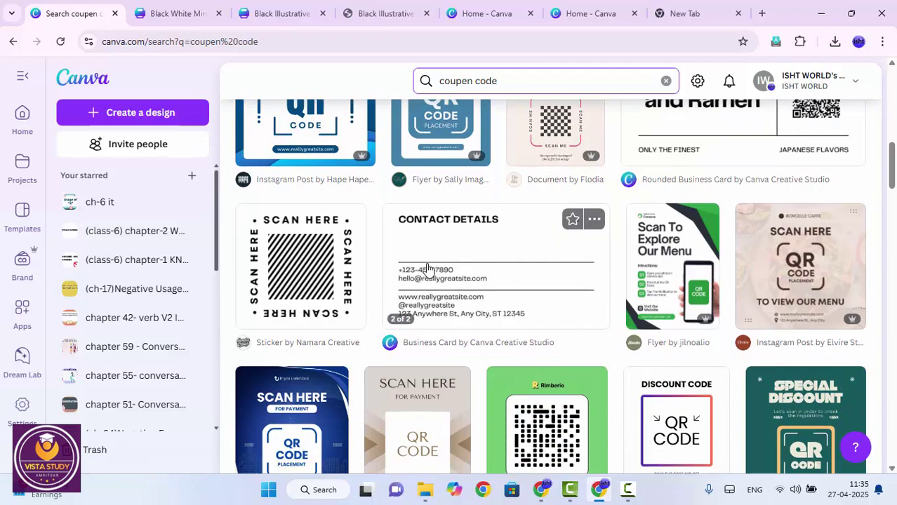
scroll(428, 269, down, 1)
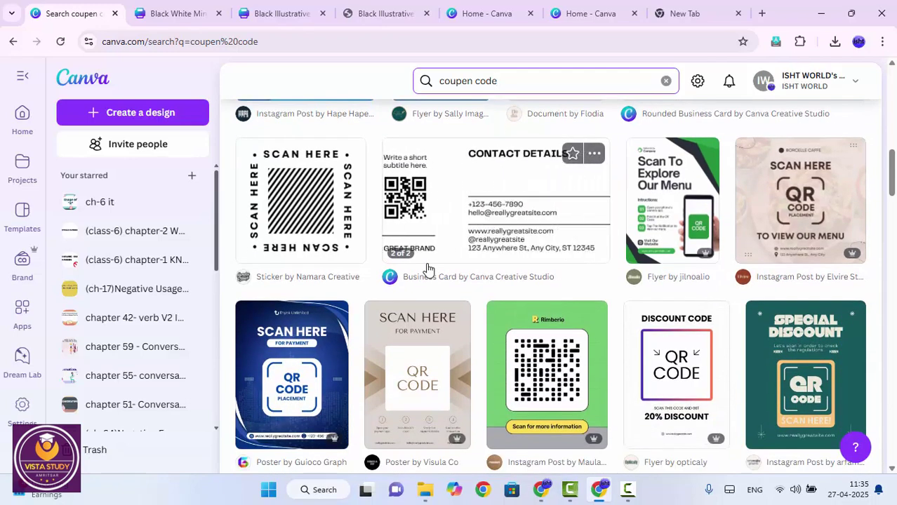
scroll(428, 269, down, 2)
mouse_move(429, 269)
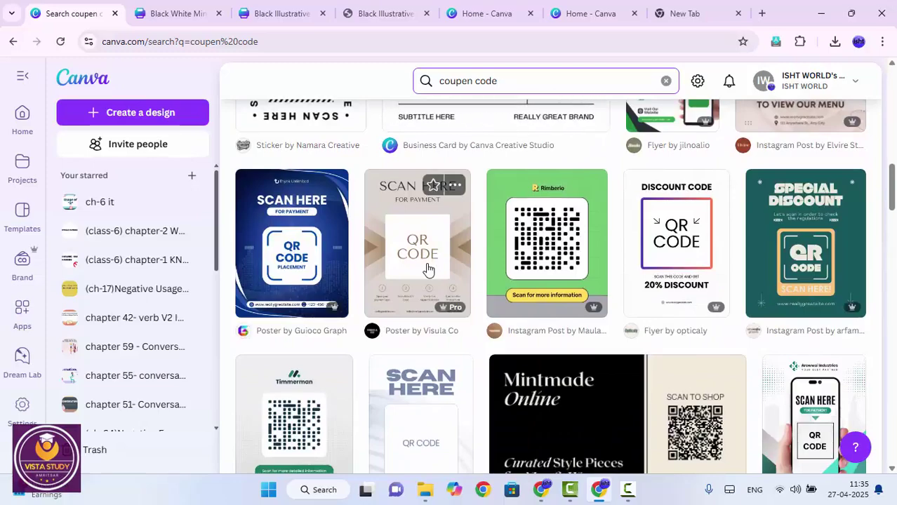
scroll(433, 303, down, 7)
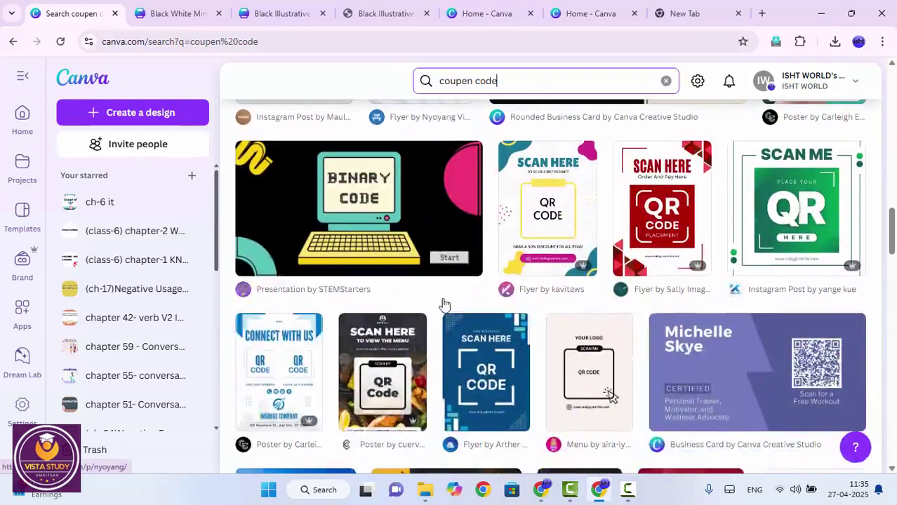
scroll(391, 304, down, 5)
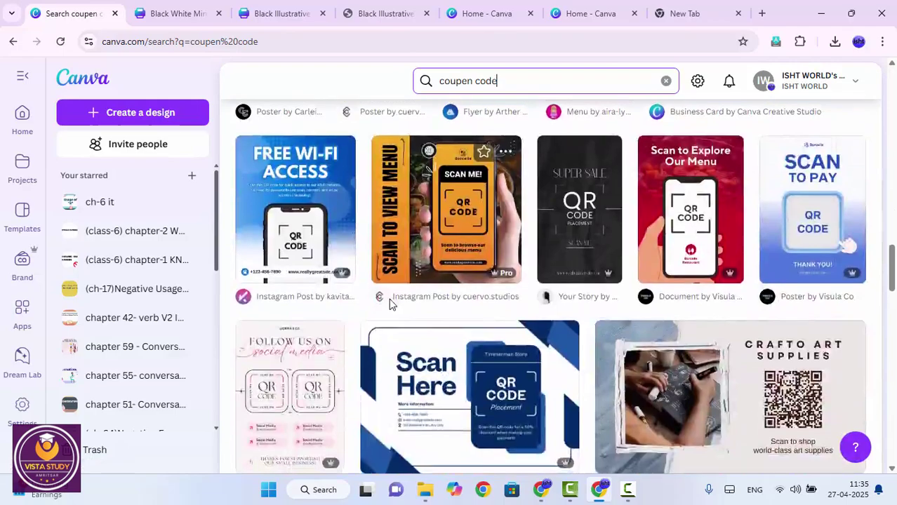
scroll(391, 304, down, 6)
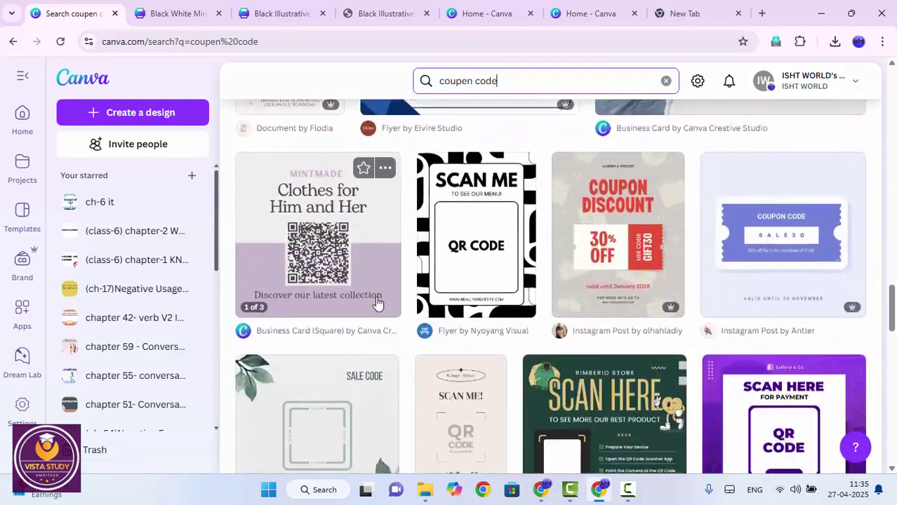
scroll(377, 303, down, 2)
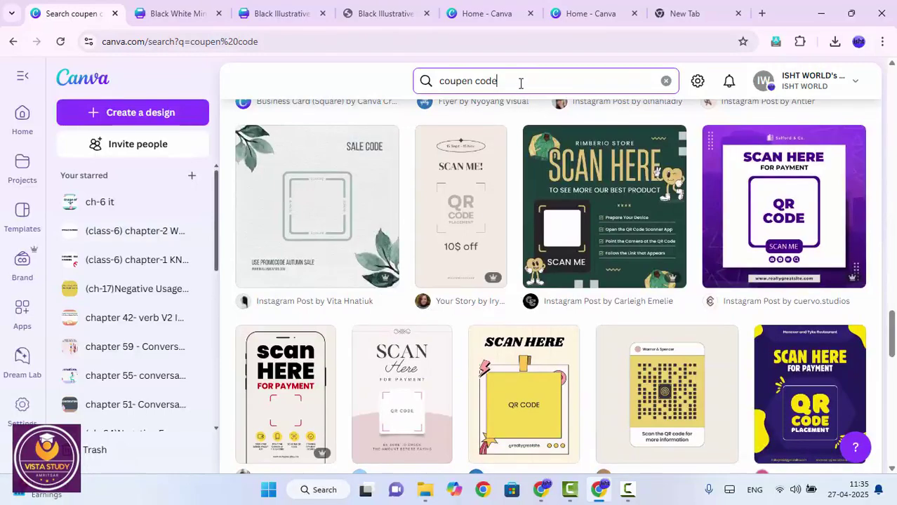
- Shorten the search to "coupen" and bring up the coupon templates
key(BackSpace)
key(BackSpace)
key(BackSpace)
key(Return)
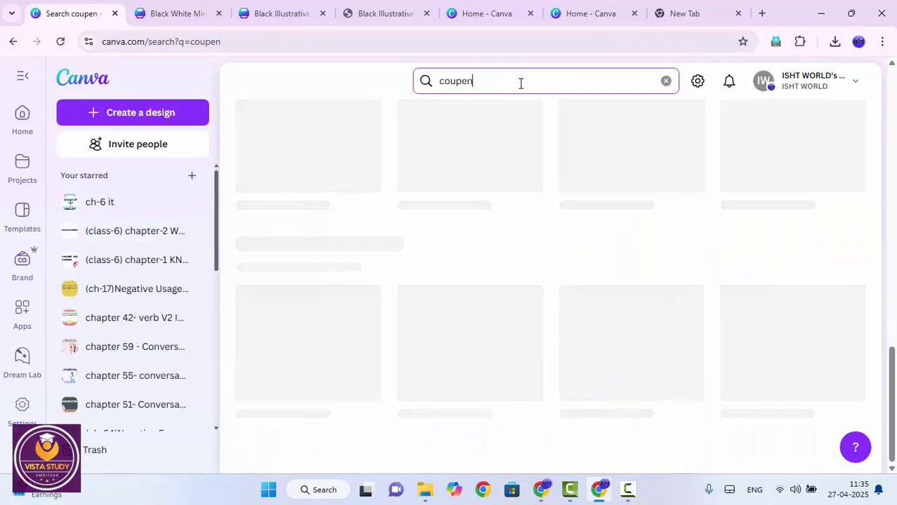
scroll(529, 253, down, 5)
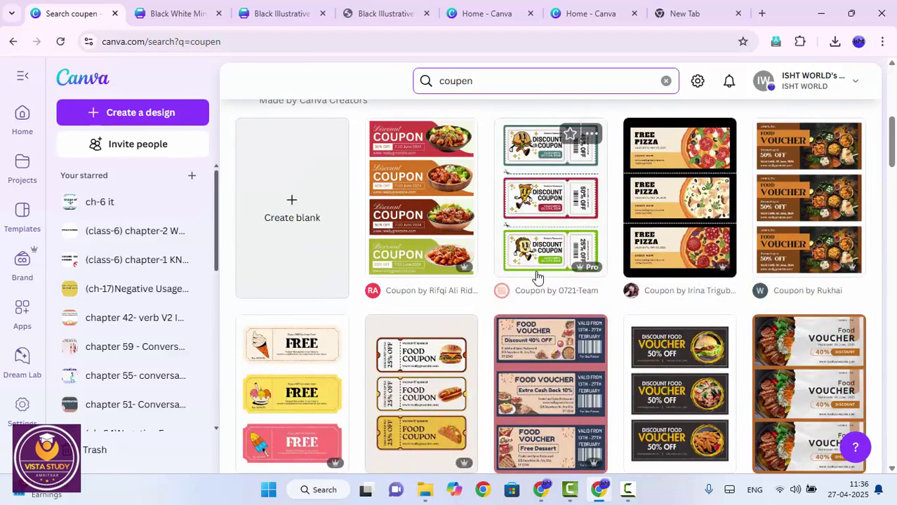
- Open the Red and Green Illustrative Restaurant Voucher Coupon template for customising and enlarge the page view to 83%
click(562, 205)
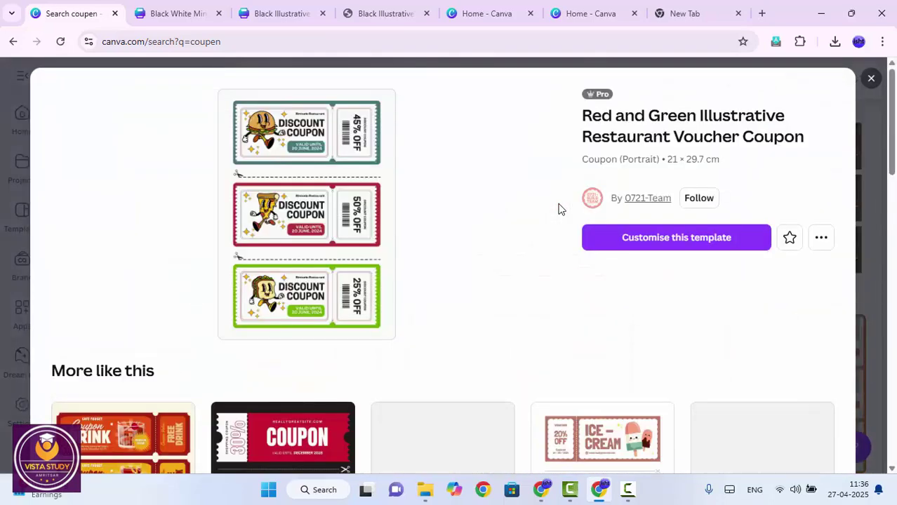
click(646, 239)
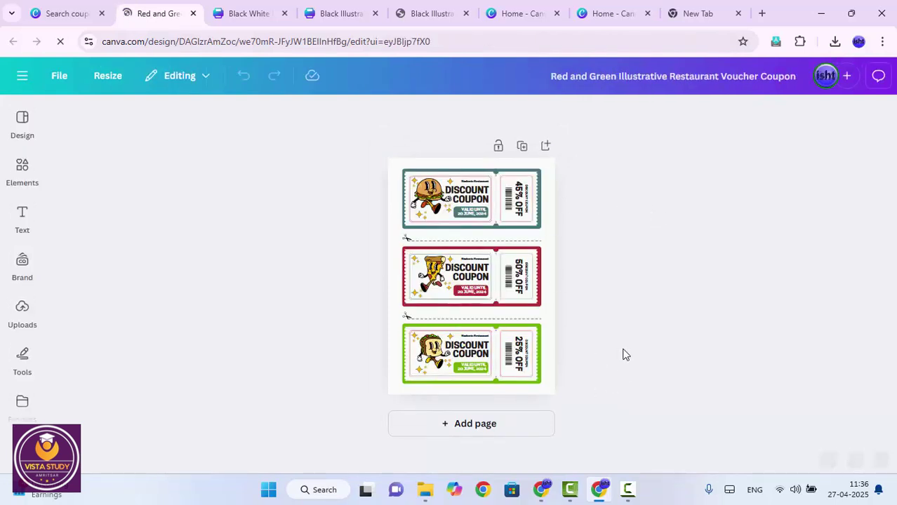
mouse_move(601, 465)
mouse_down()
mouse_move(612, 464)
mouse_move(602, 465)
mouse_up()
scroll(541, 254, up, 3)
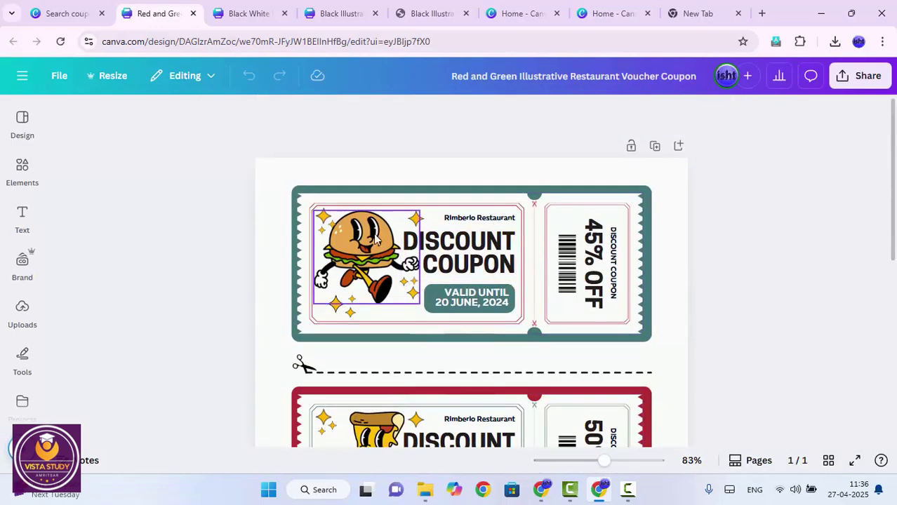
- Examine the three discount coupons on the page, including the editable 45% OFF text on the burger coupon
scroll(377, 245, down, 4)
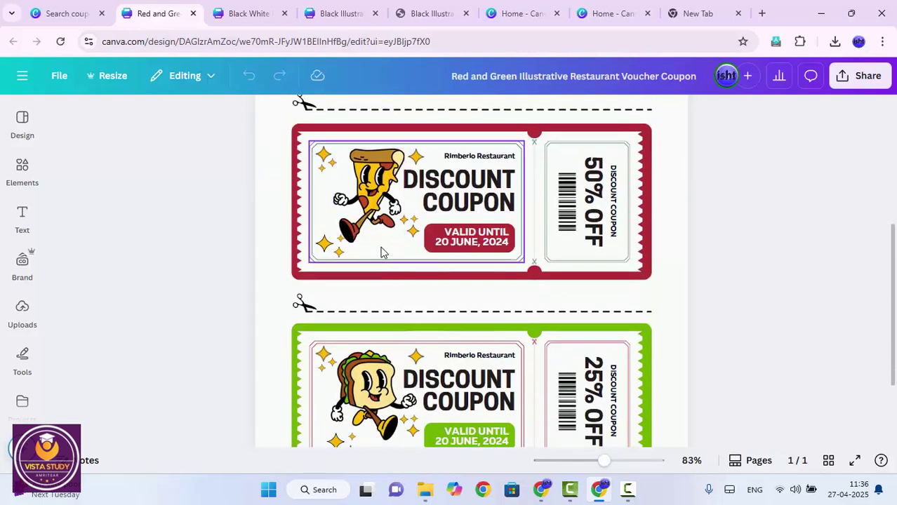
scroll(395, 283, down, 2)
scroll(394, 280, up, 6)
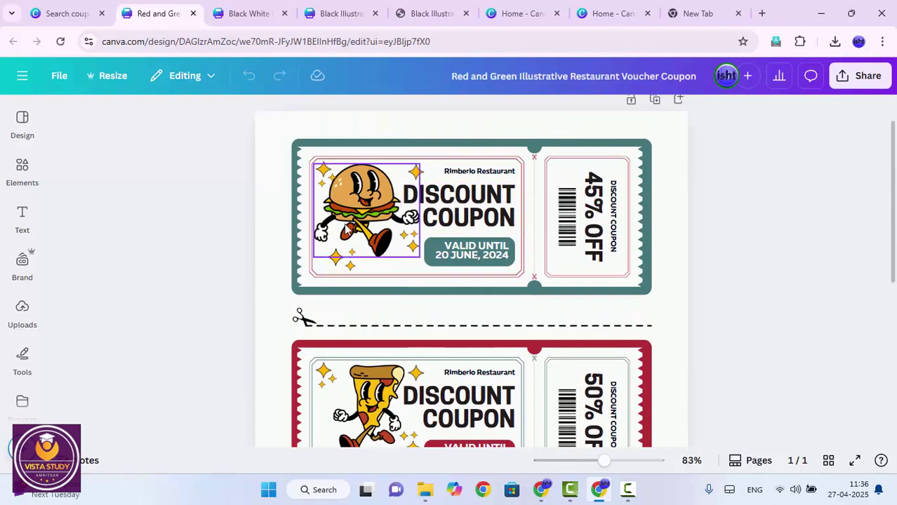
click(595, 197)
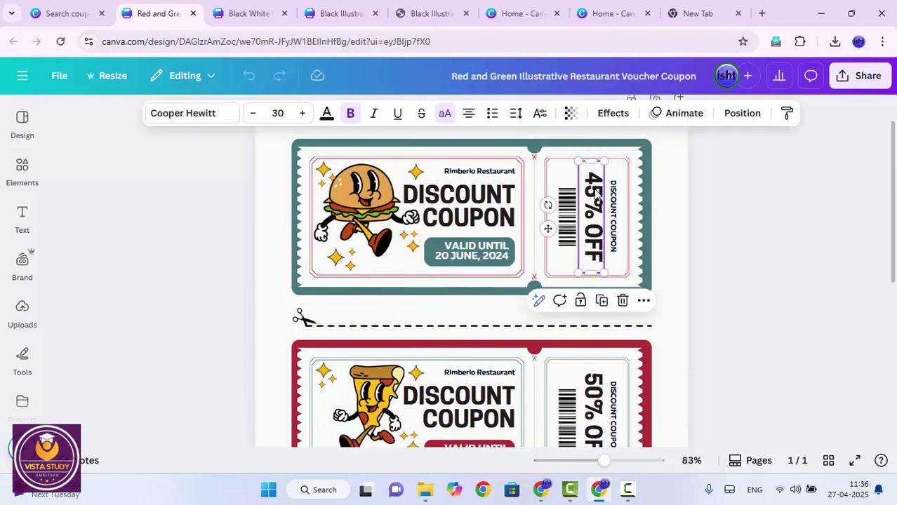
click(595, 196)
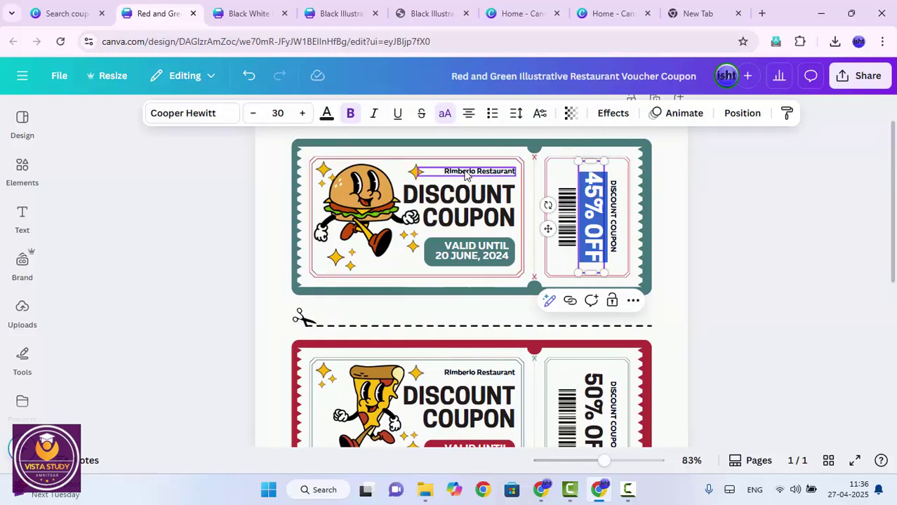
scroll(477, 254, down, 1)
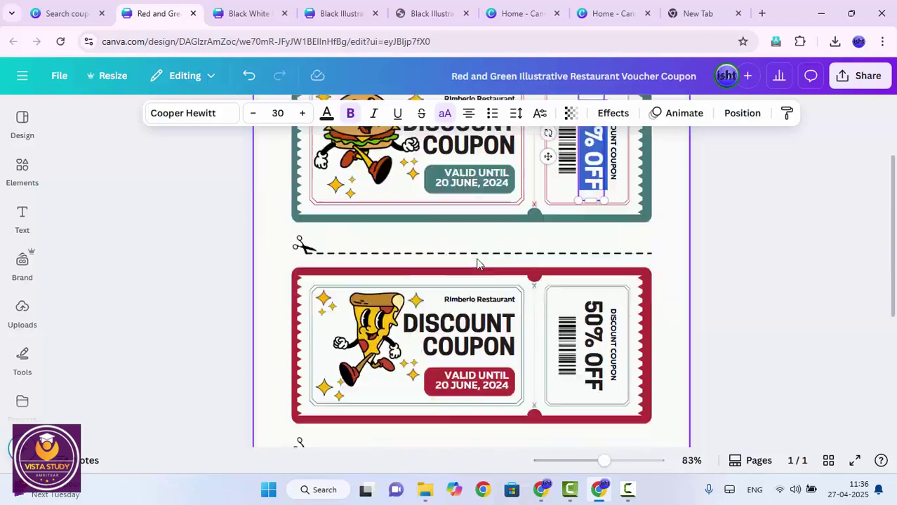
scroll(477, 263, down, 4)
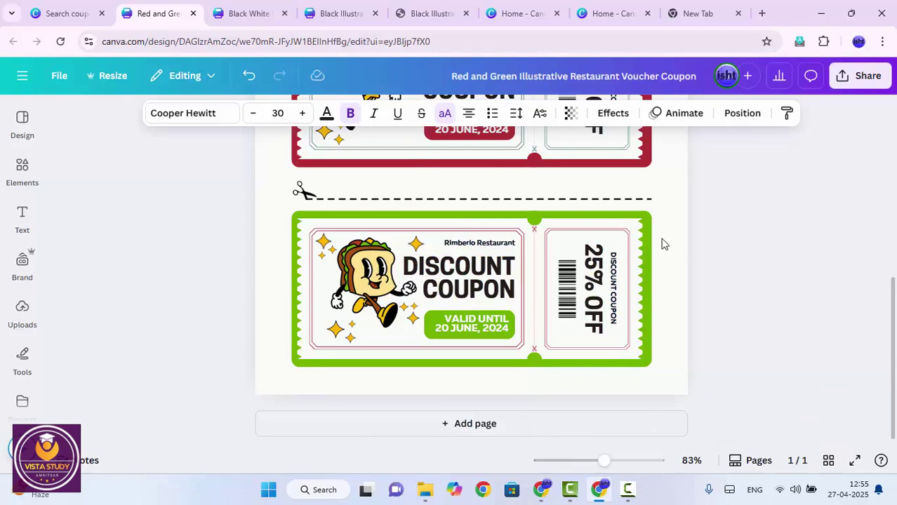
scroll(662, 257, up, 5)
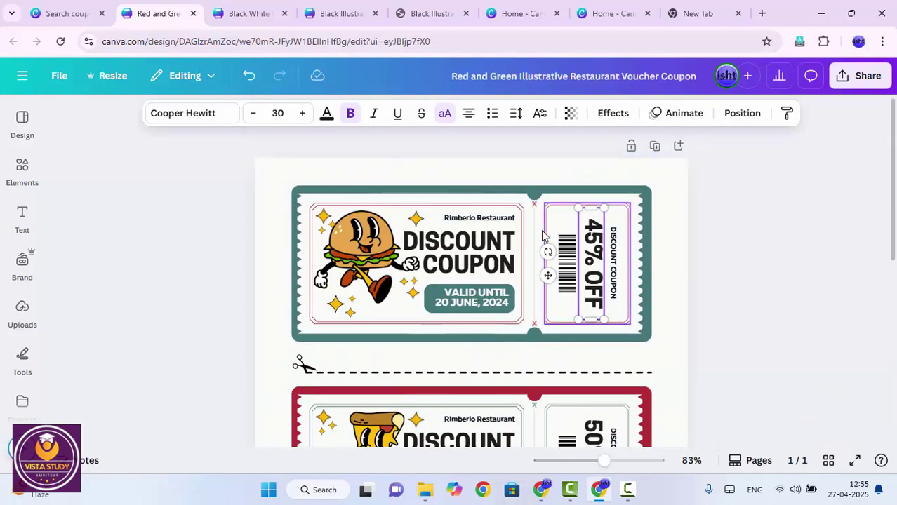
scroll(519, 253, down, 1)
- Compare the pizza menu design with the restaurant voucher coupon design, then review the coupons down to the last one
click(214, 9)
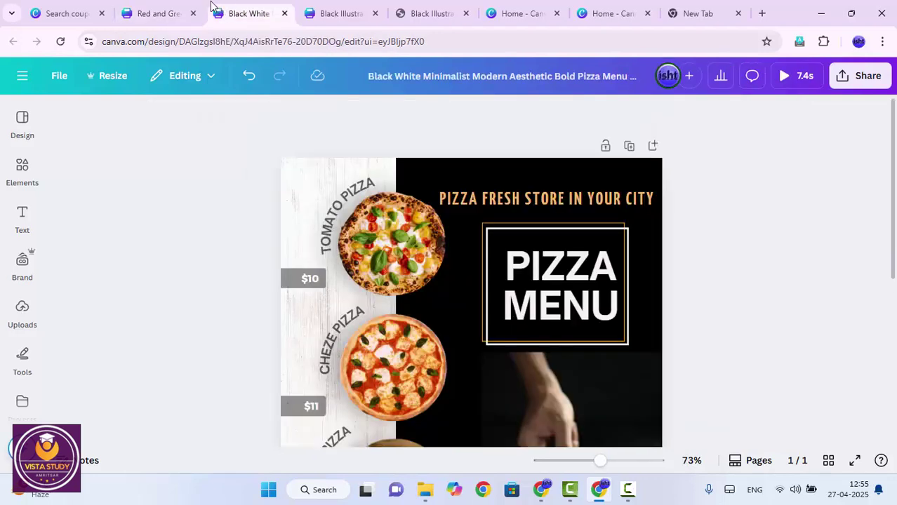
click(181, 5)
click(219, 7)
mouse_move(156, 5)
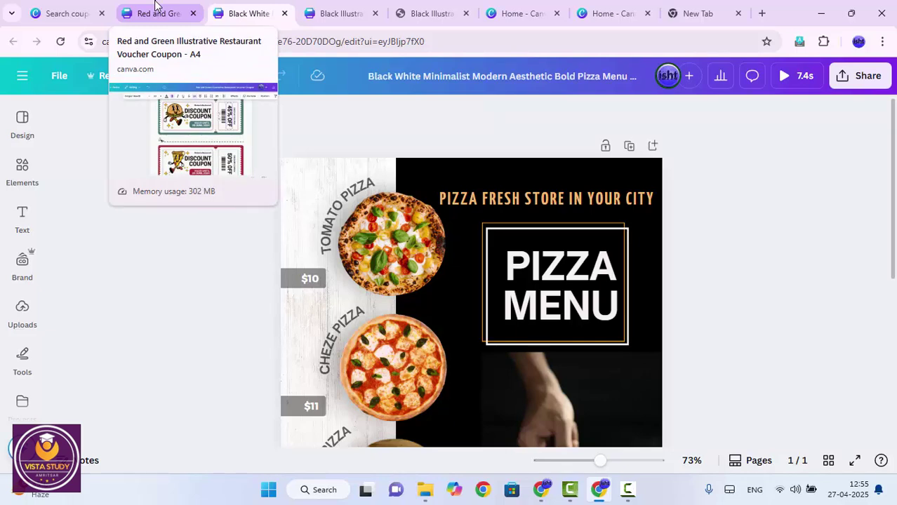
click(138, 14)
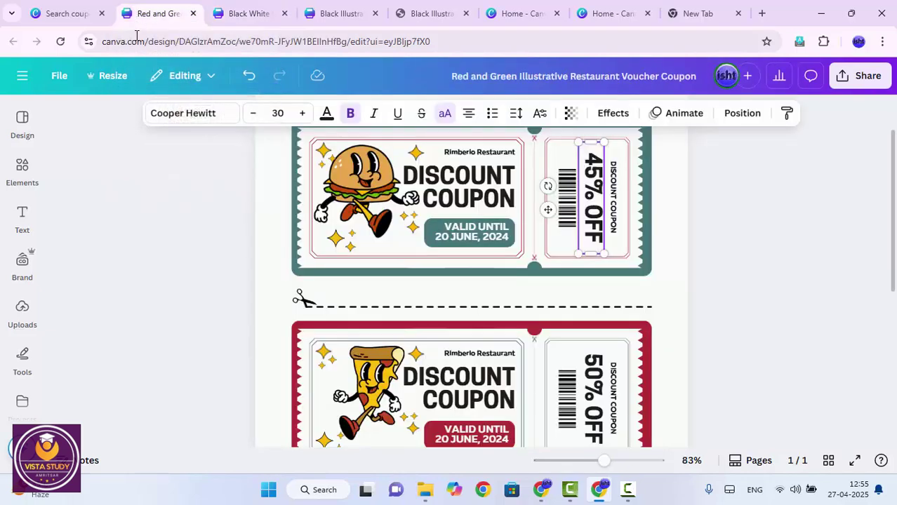
scroll(262, 284, up, 1)
scroll(310, 261, down, 5)
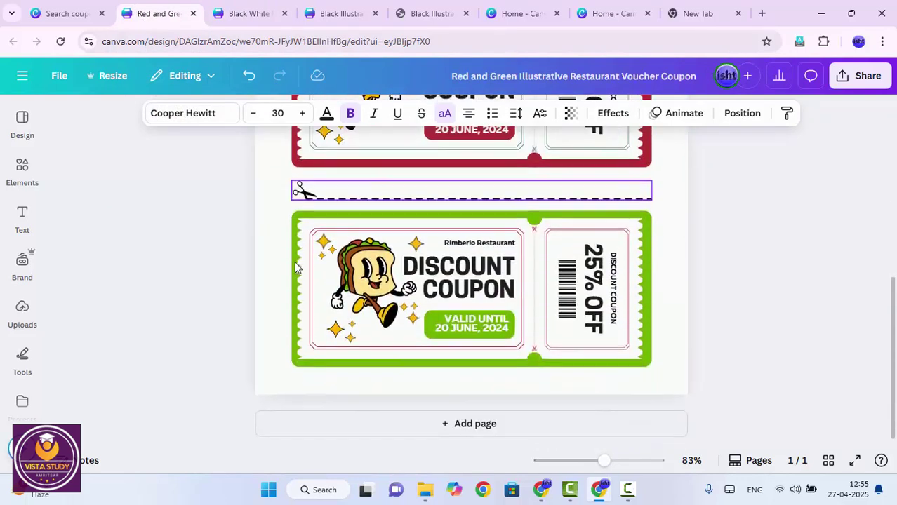